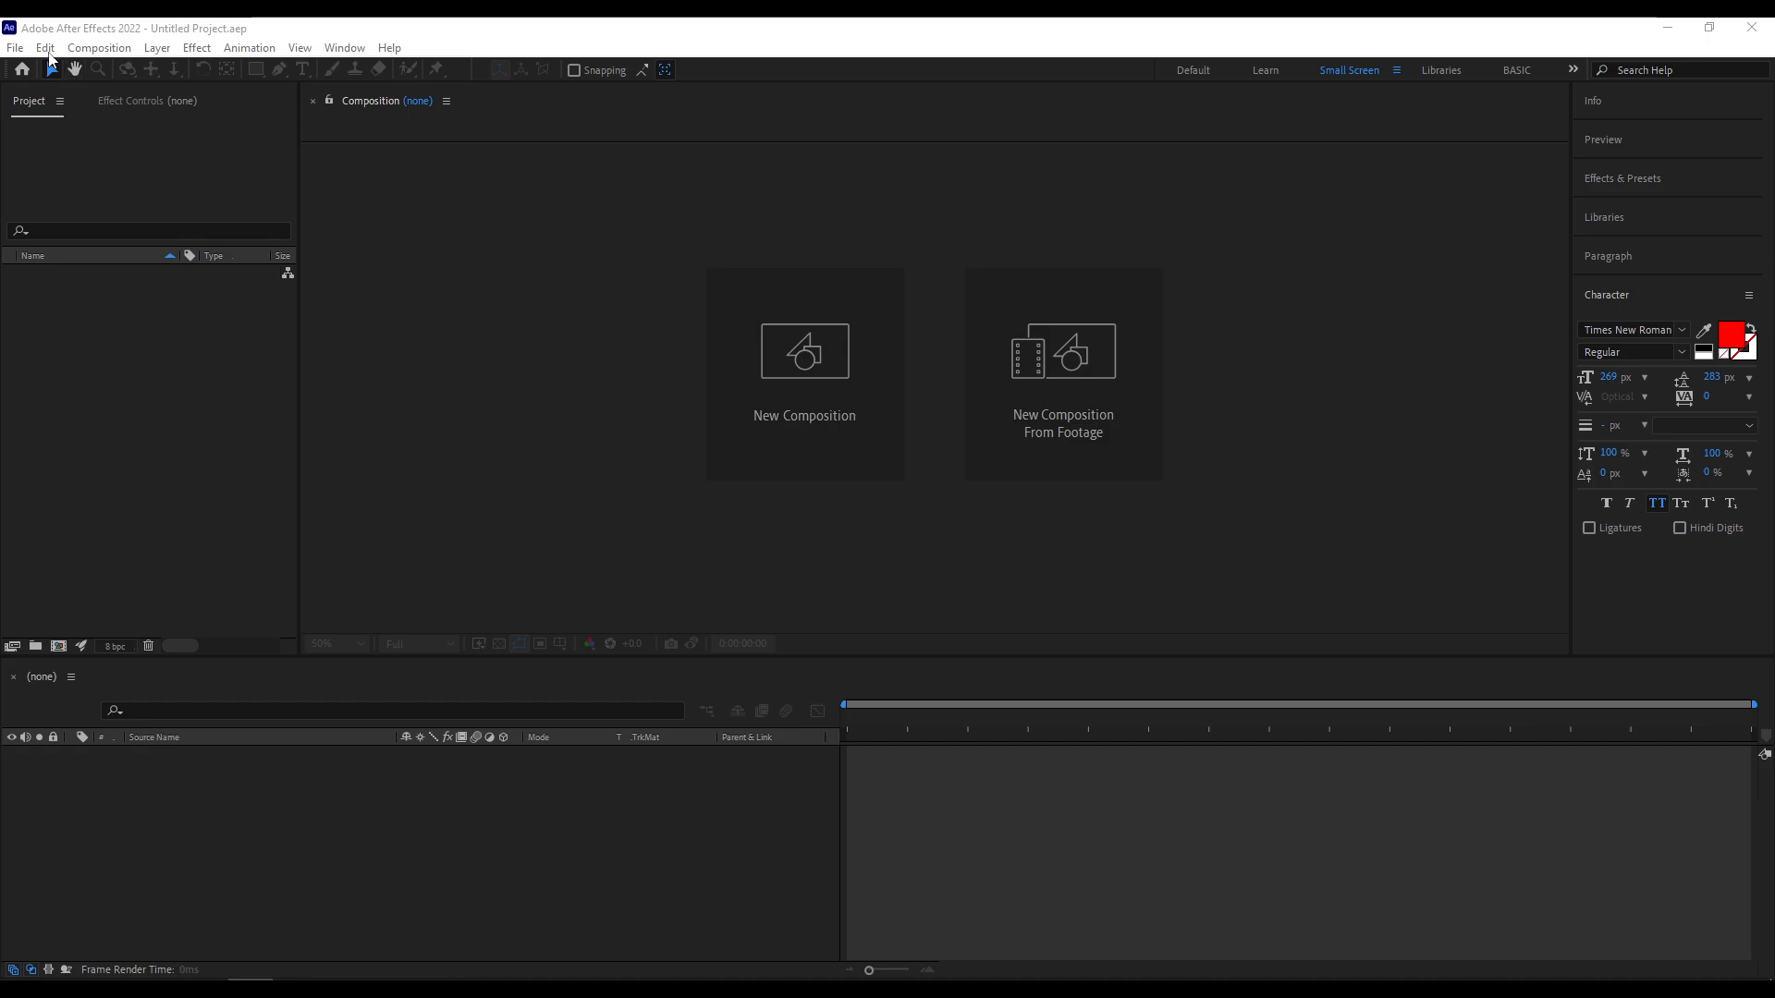
Step: Open the general preferences and examine the Previews settings, including the available adaptive resolution limits
left_click(45, 48)
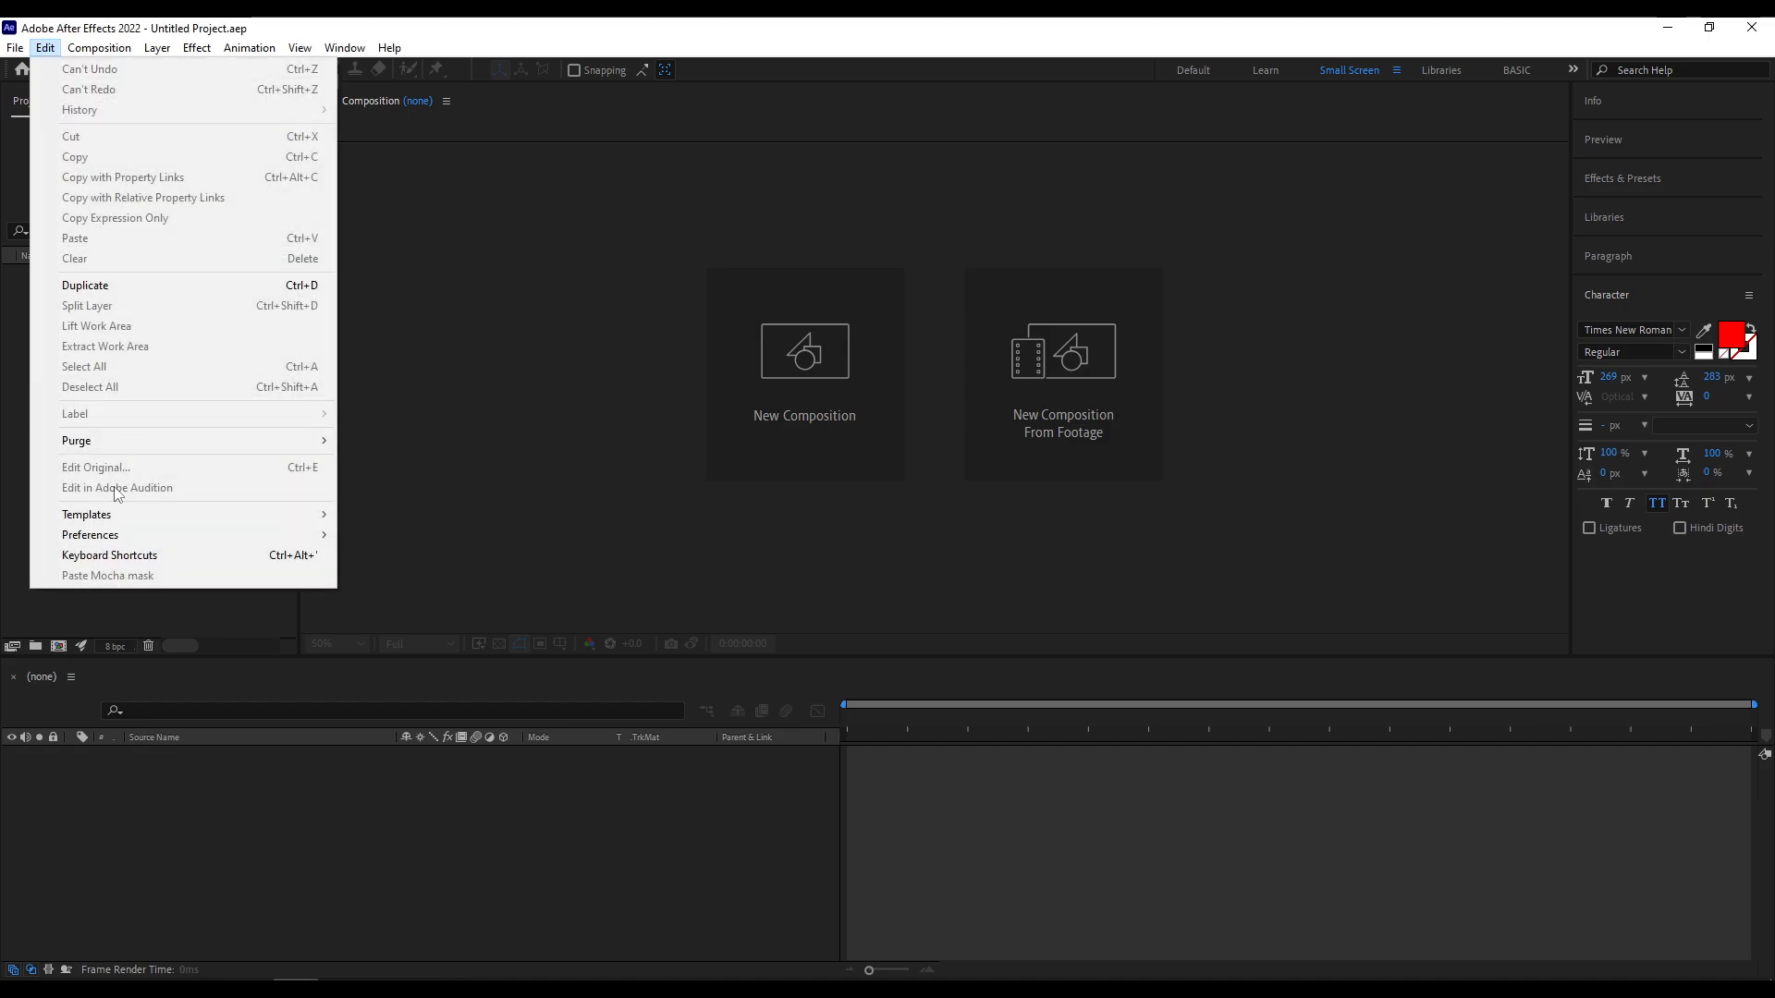
mouse_move(139, 536)
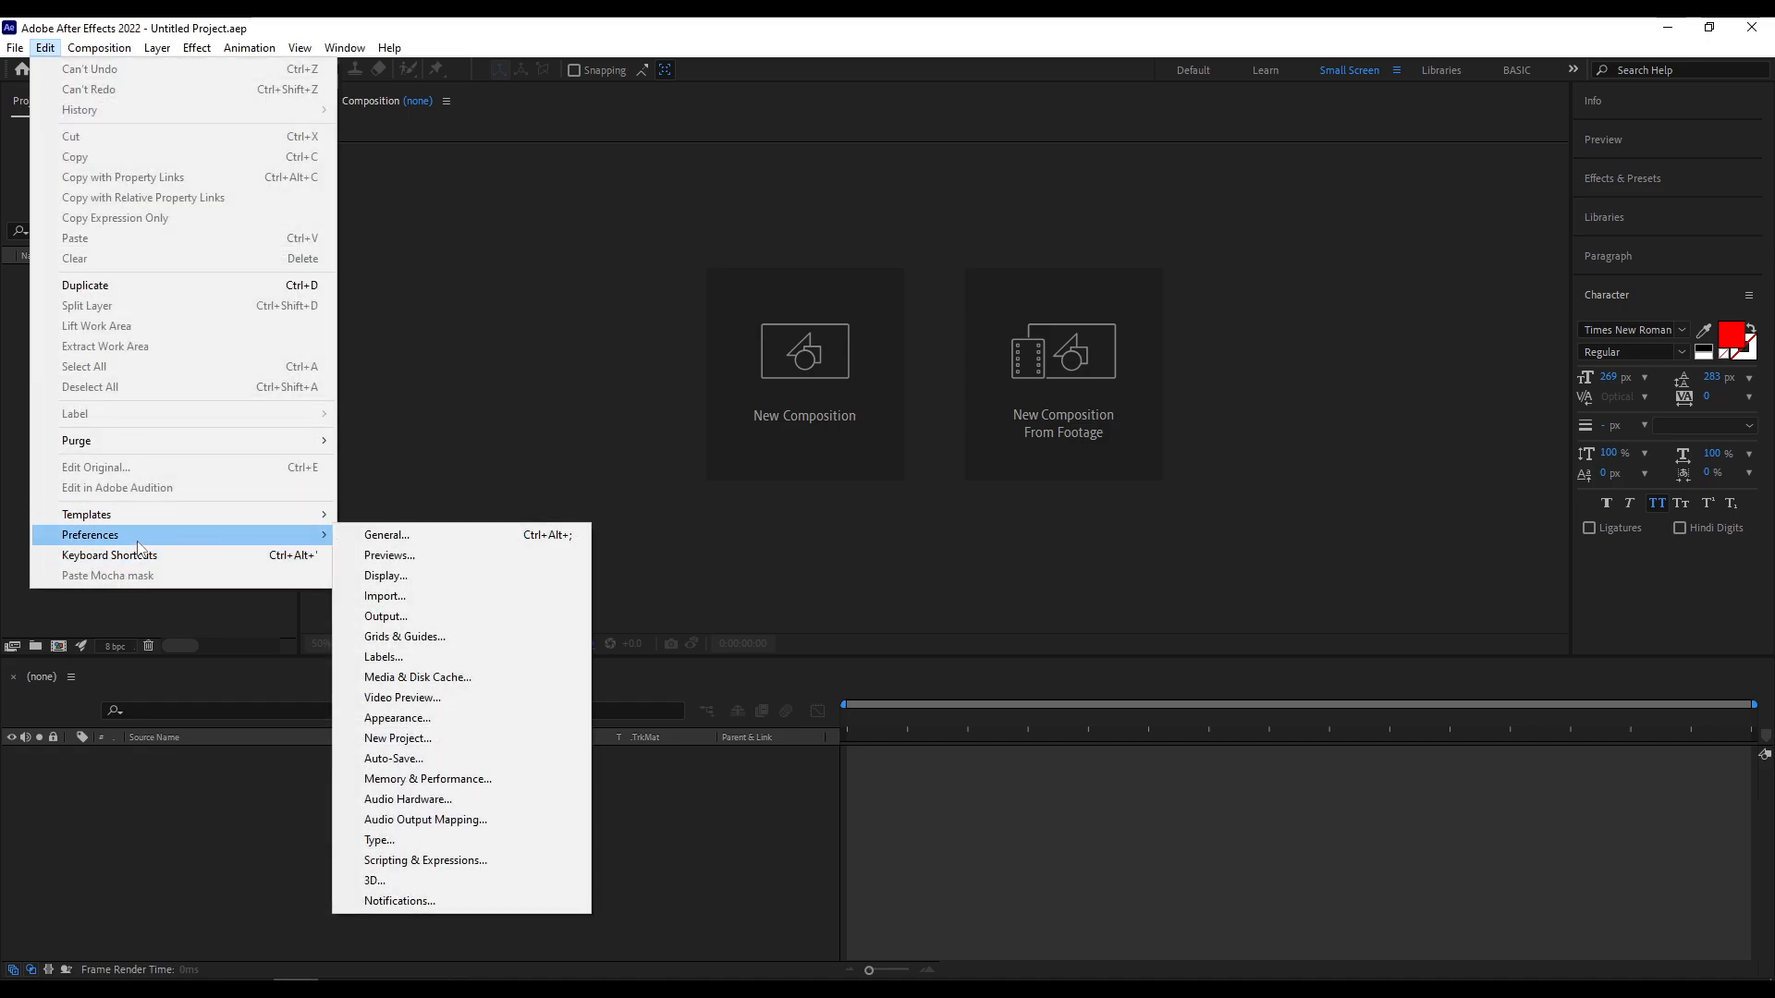
left_click(506, 534)
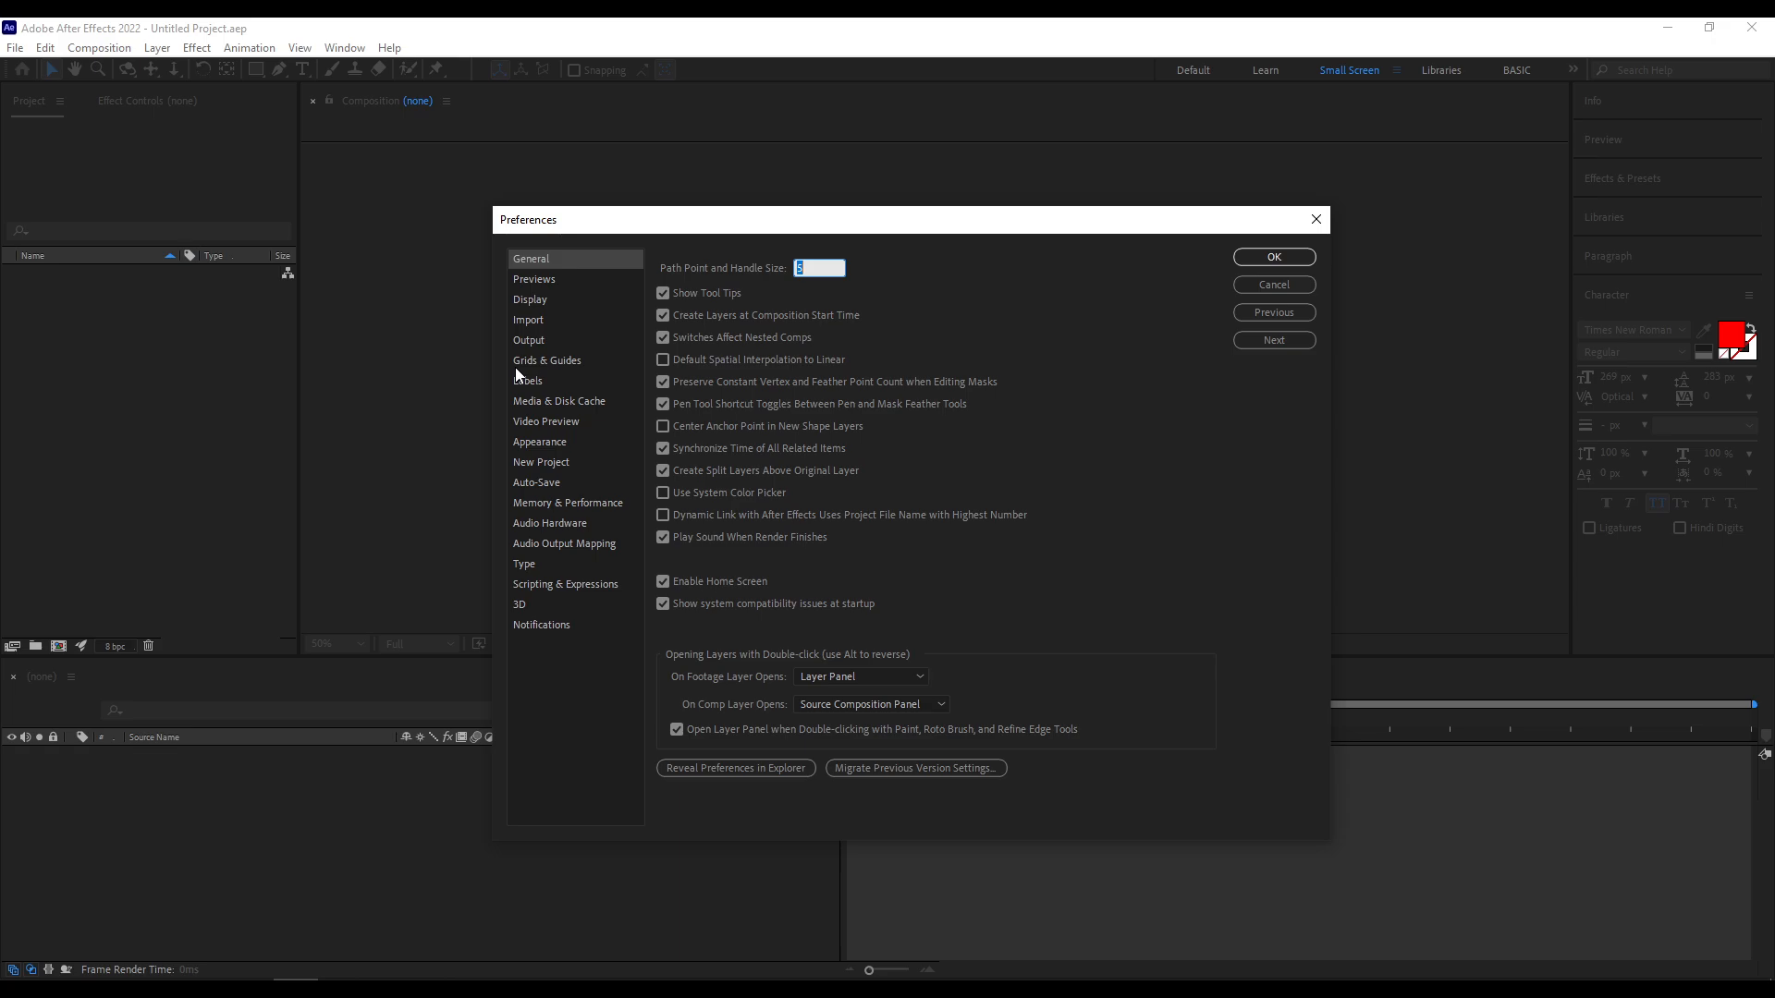
left_click(556, 283)
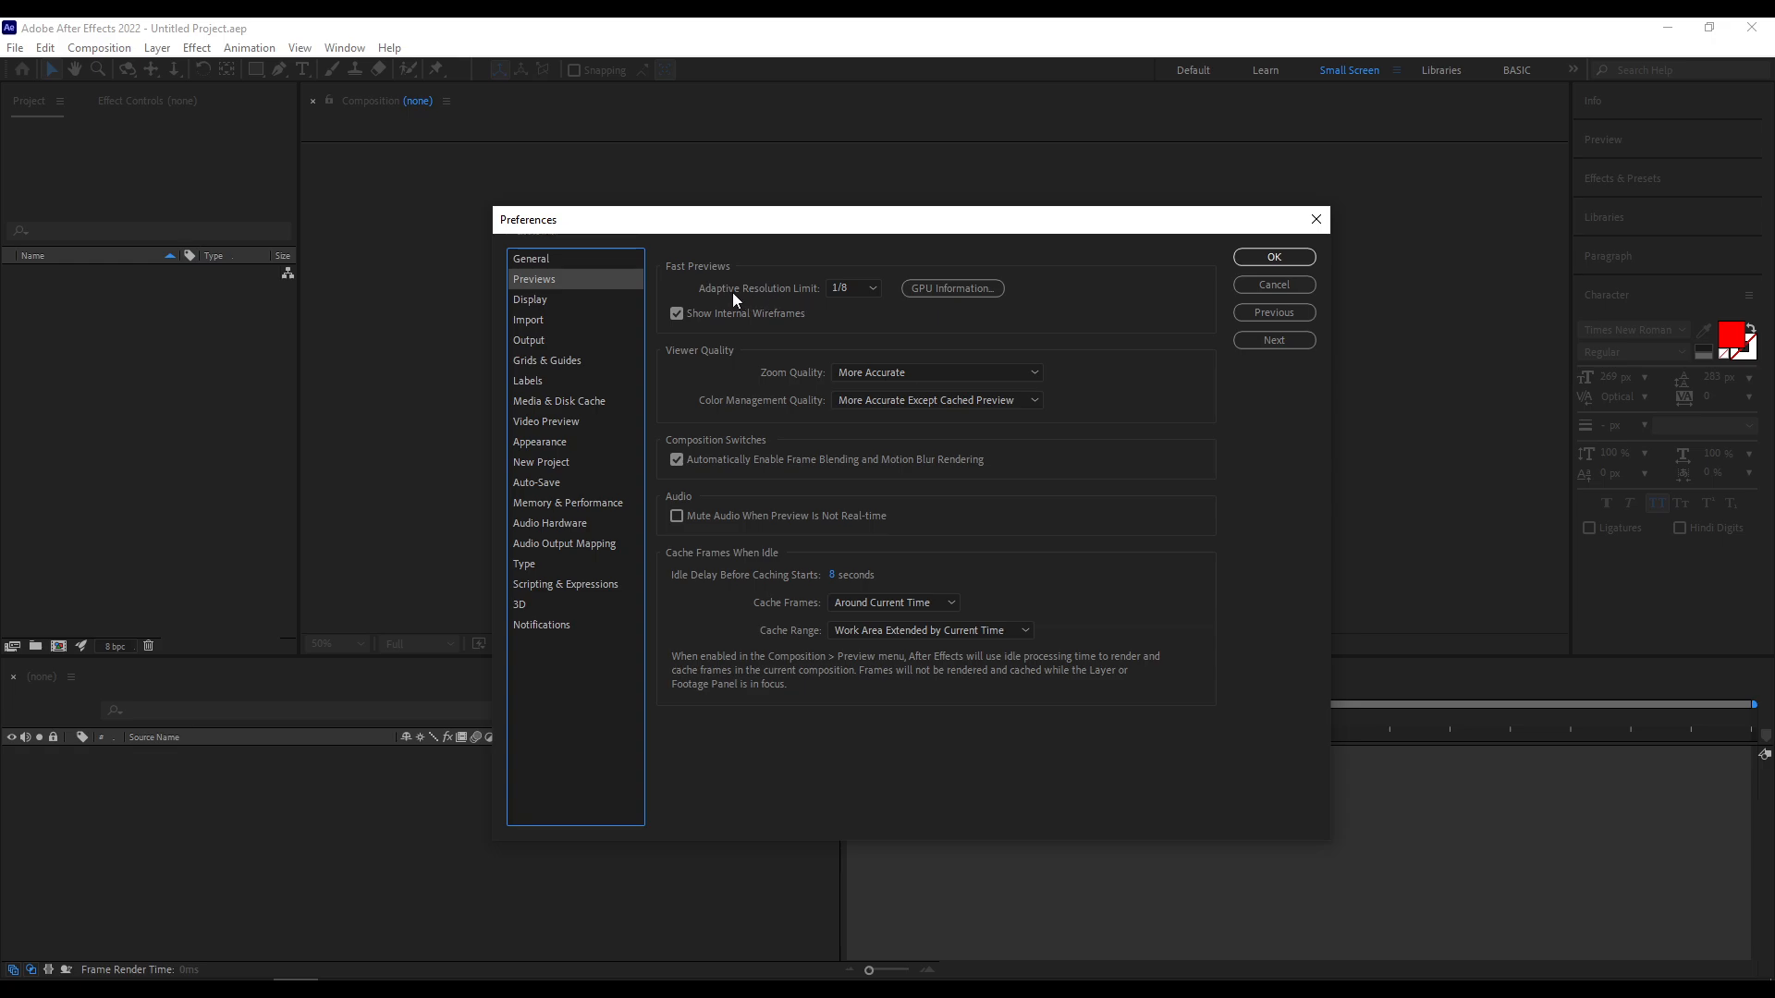
left_click(858, 289)
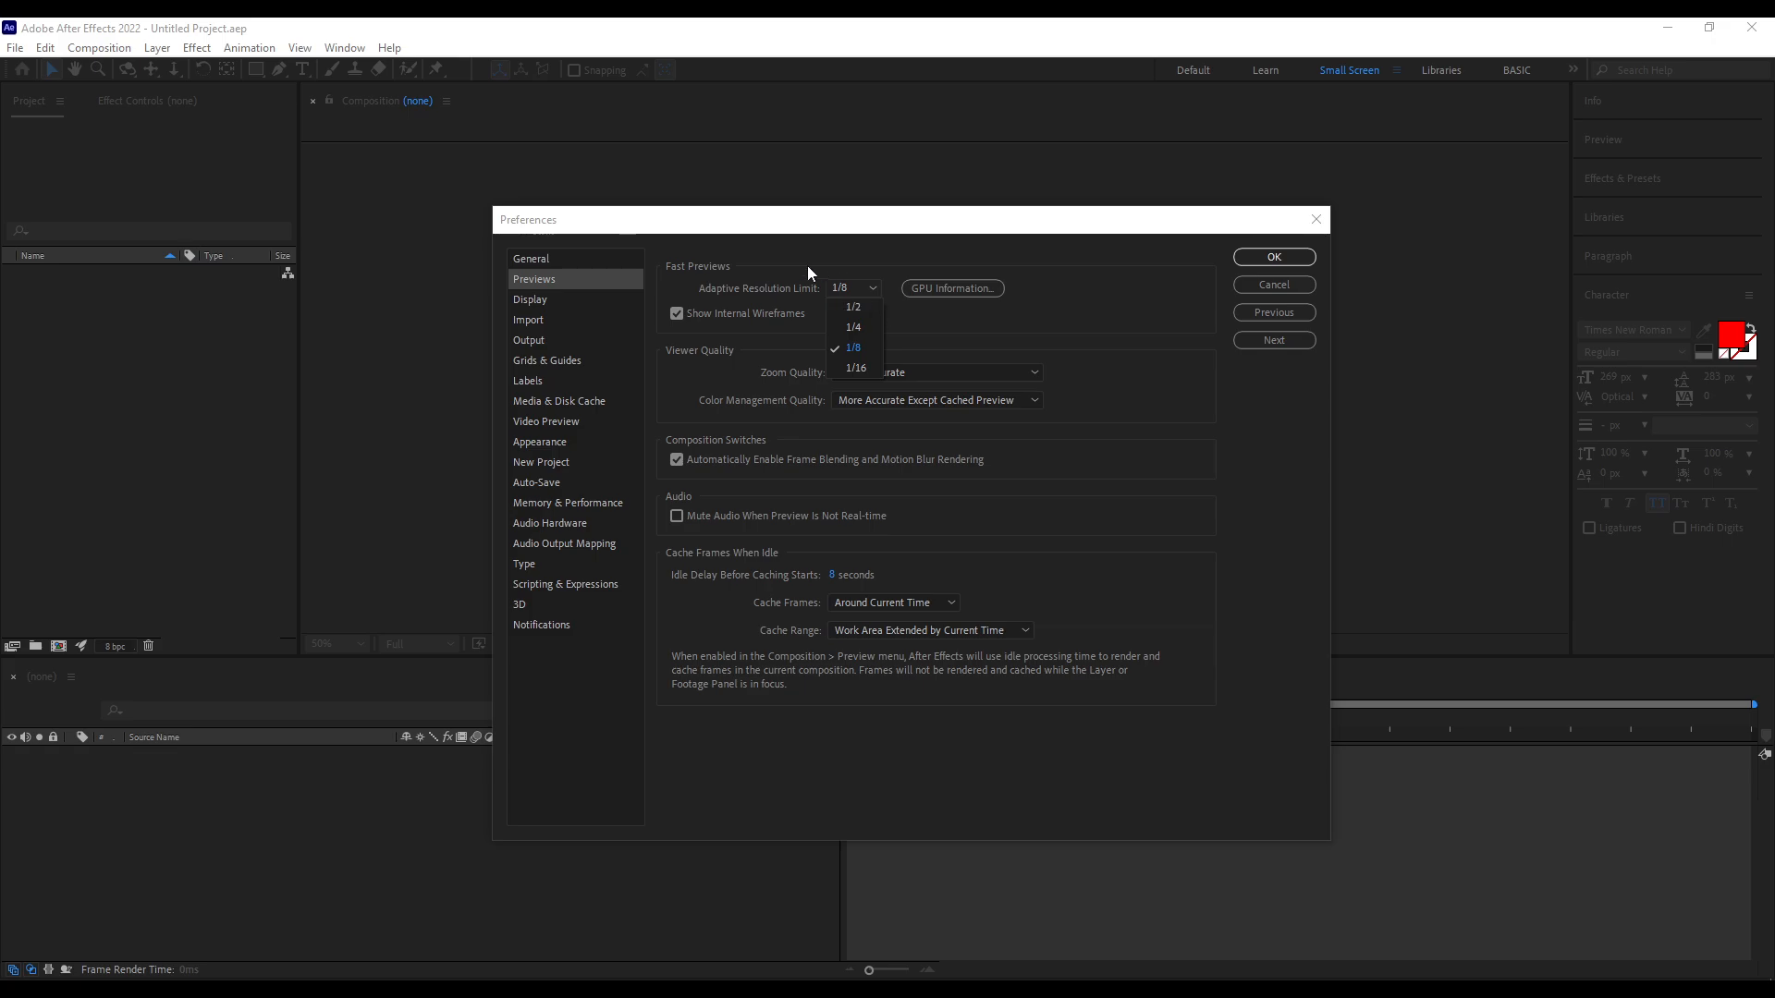
left_click(956, 327)
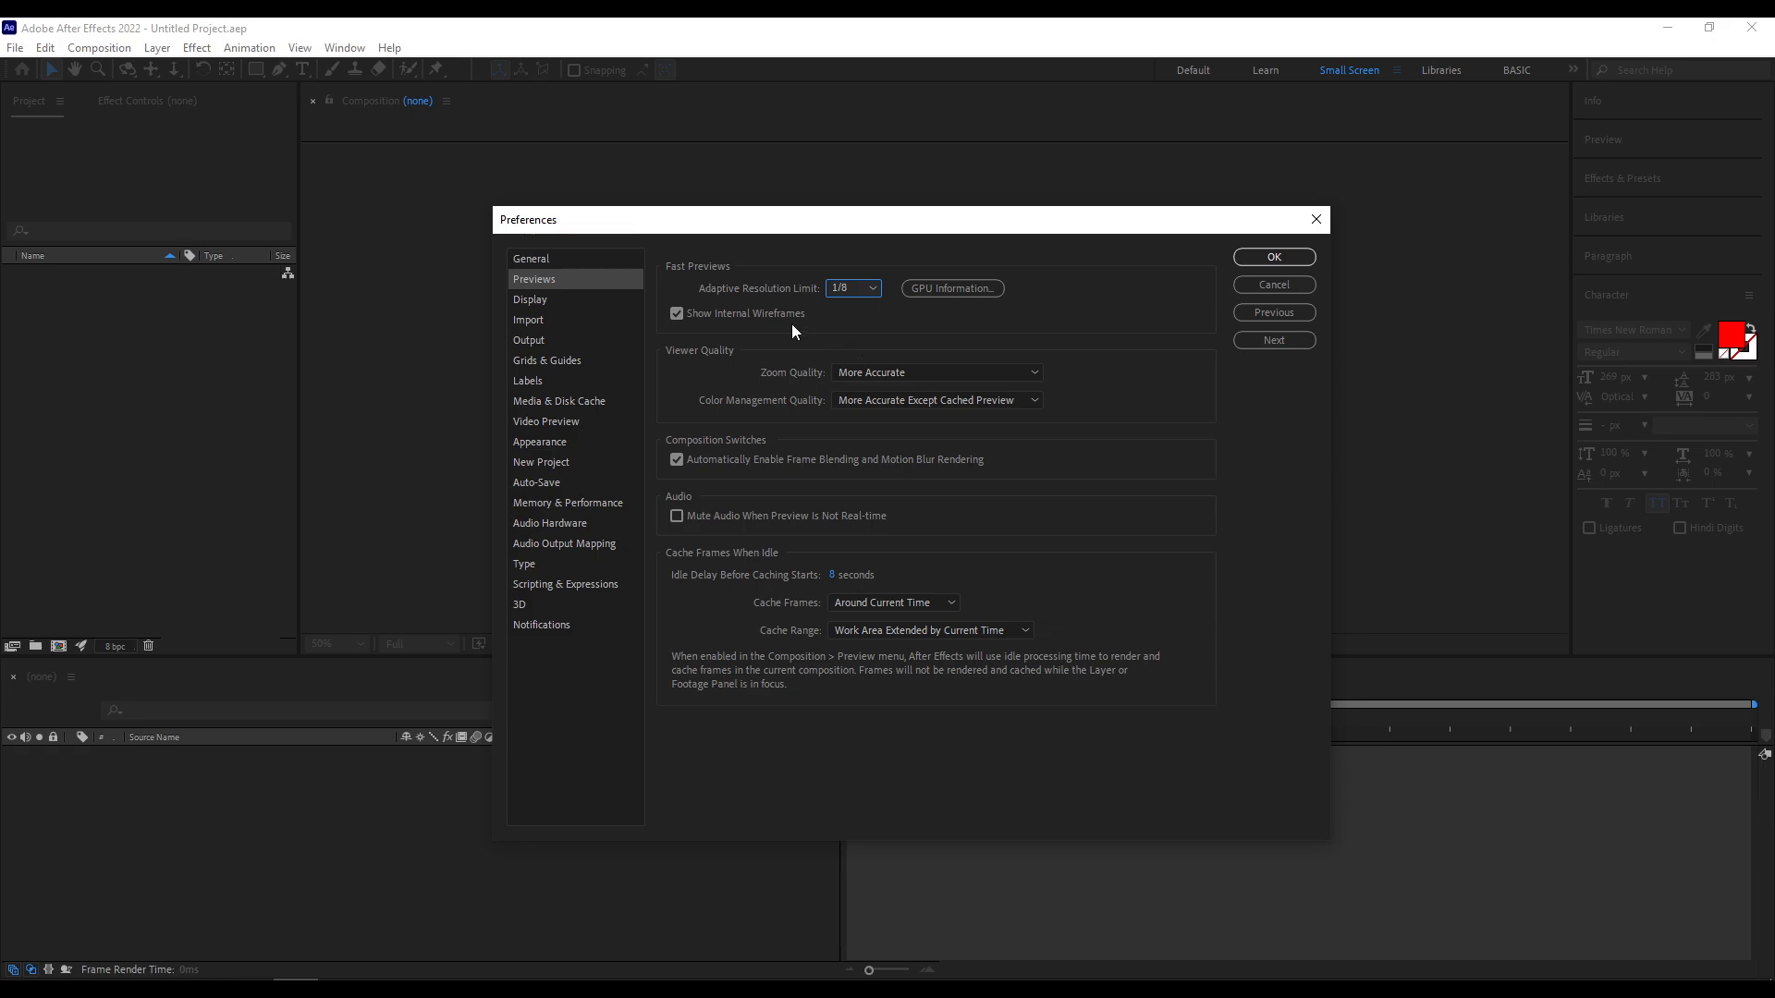
Step: In the preferences, disable thumbnails in the Project panel and set the import frame rate for sequence footage to 24 frames per second
left_click(566, 301)
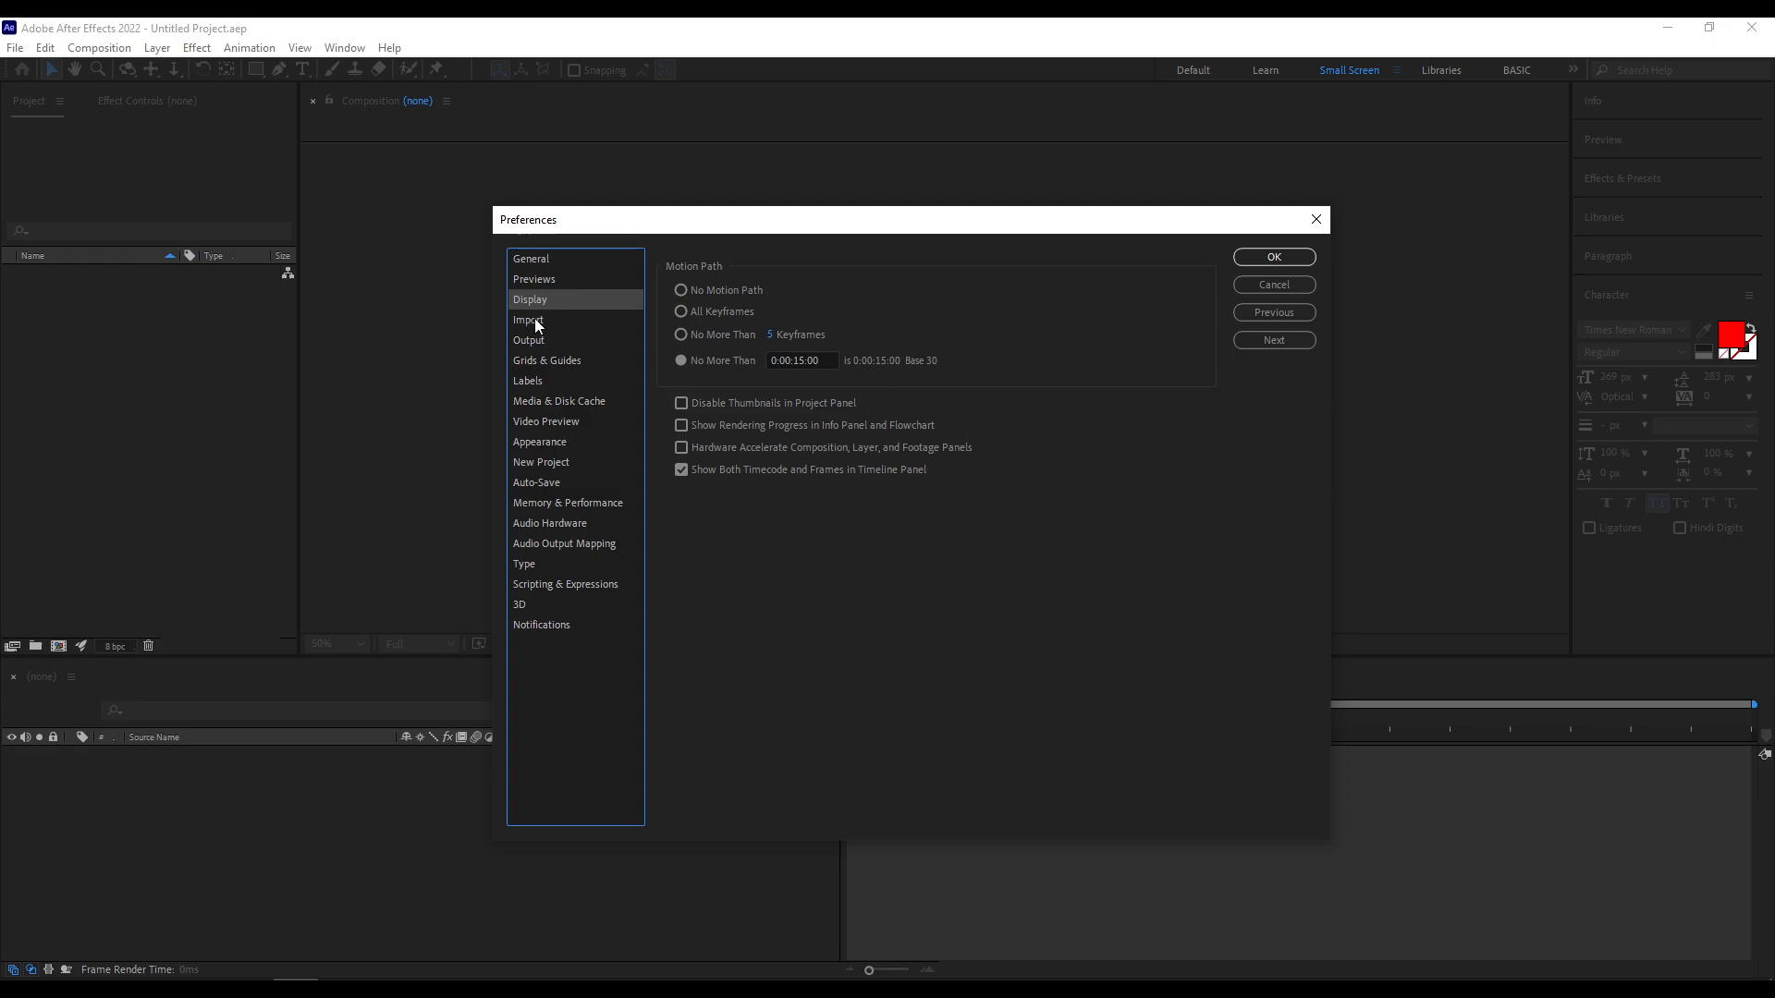
left_click(697, 404)
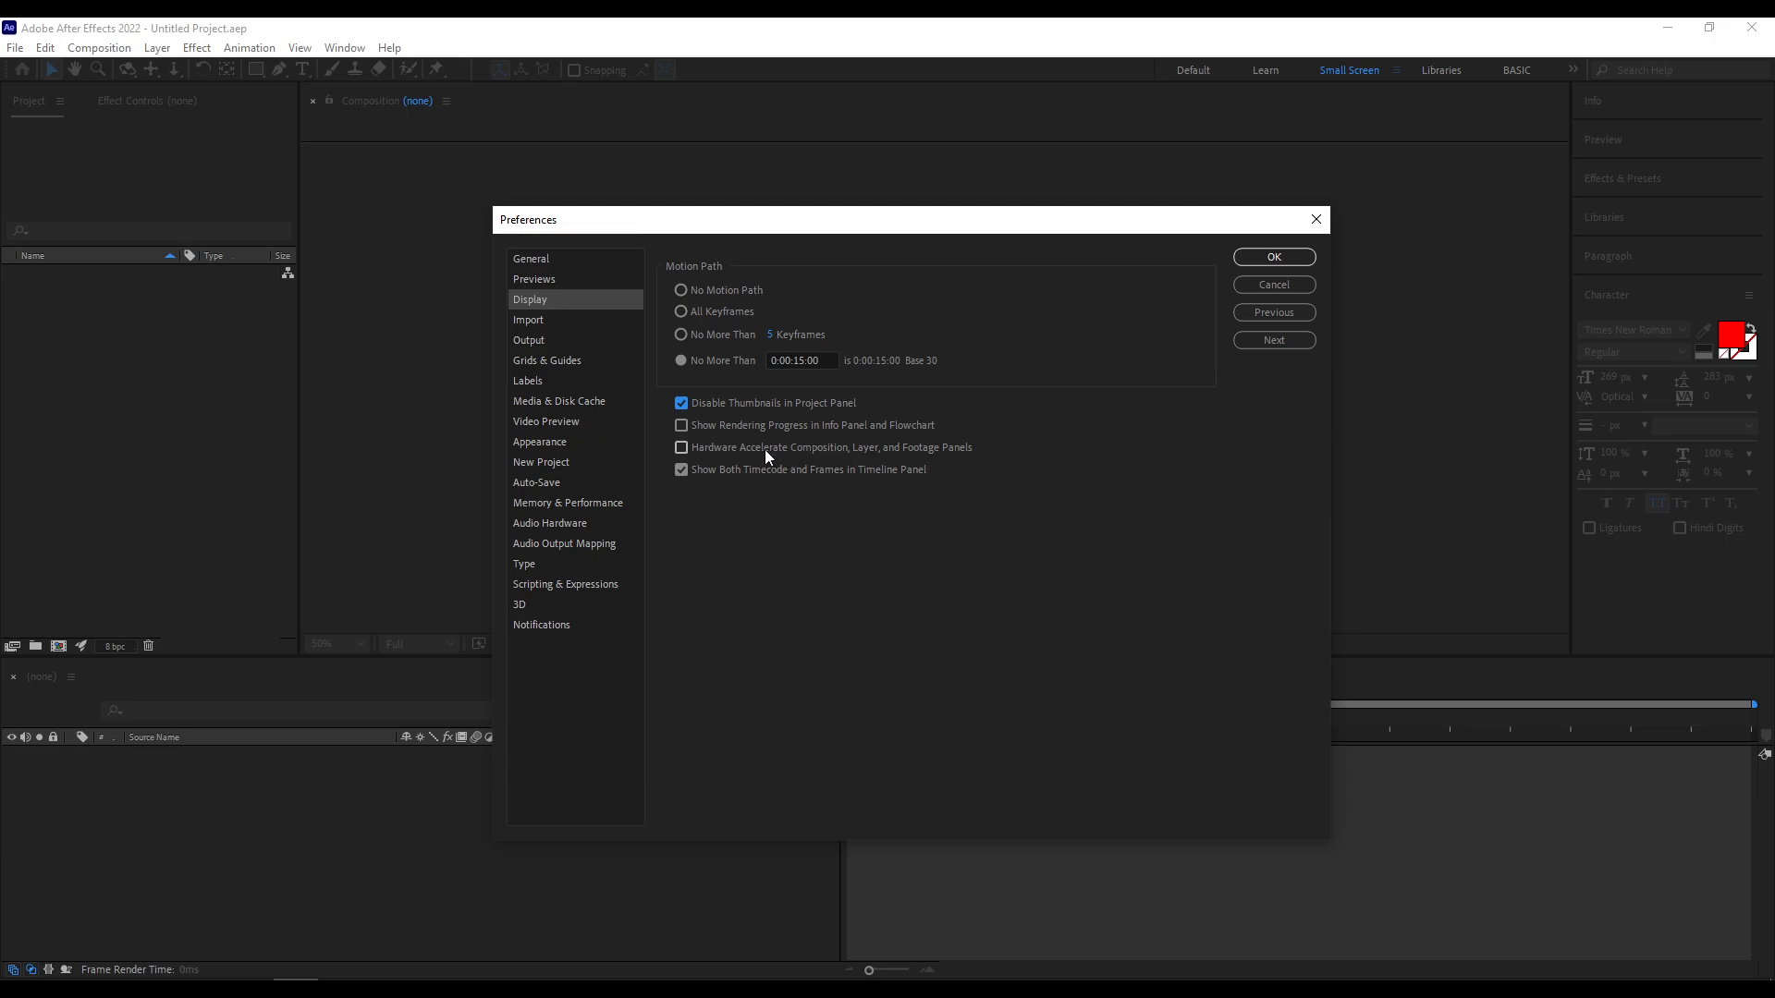
left_click(585, 320)
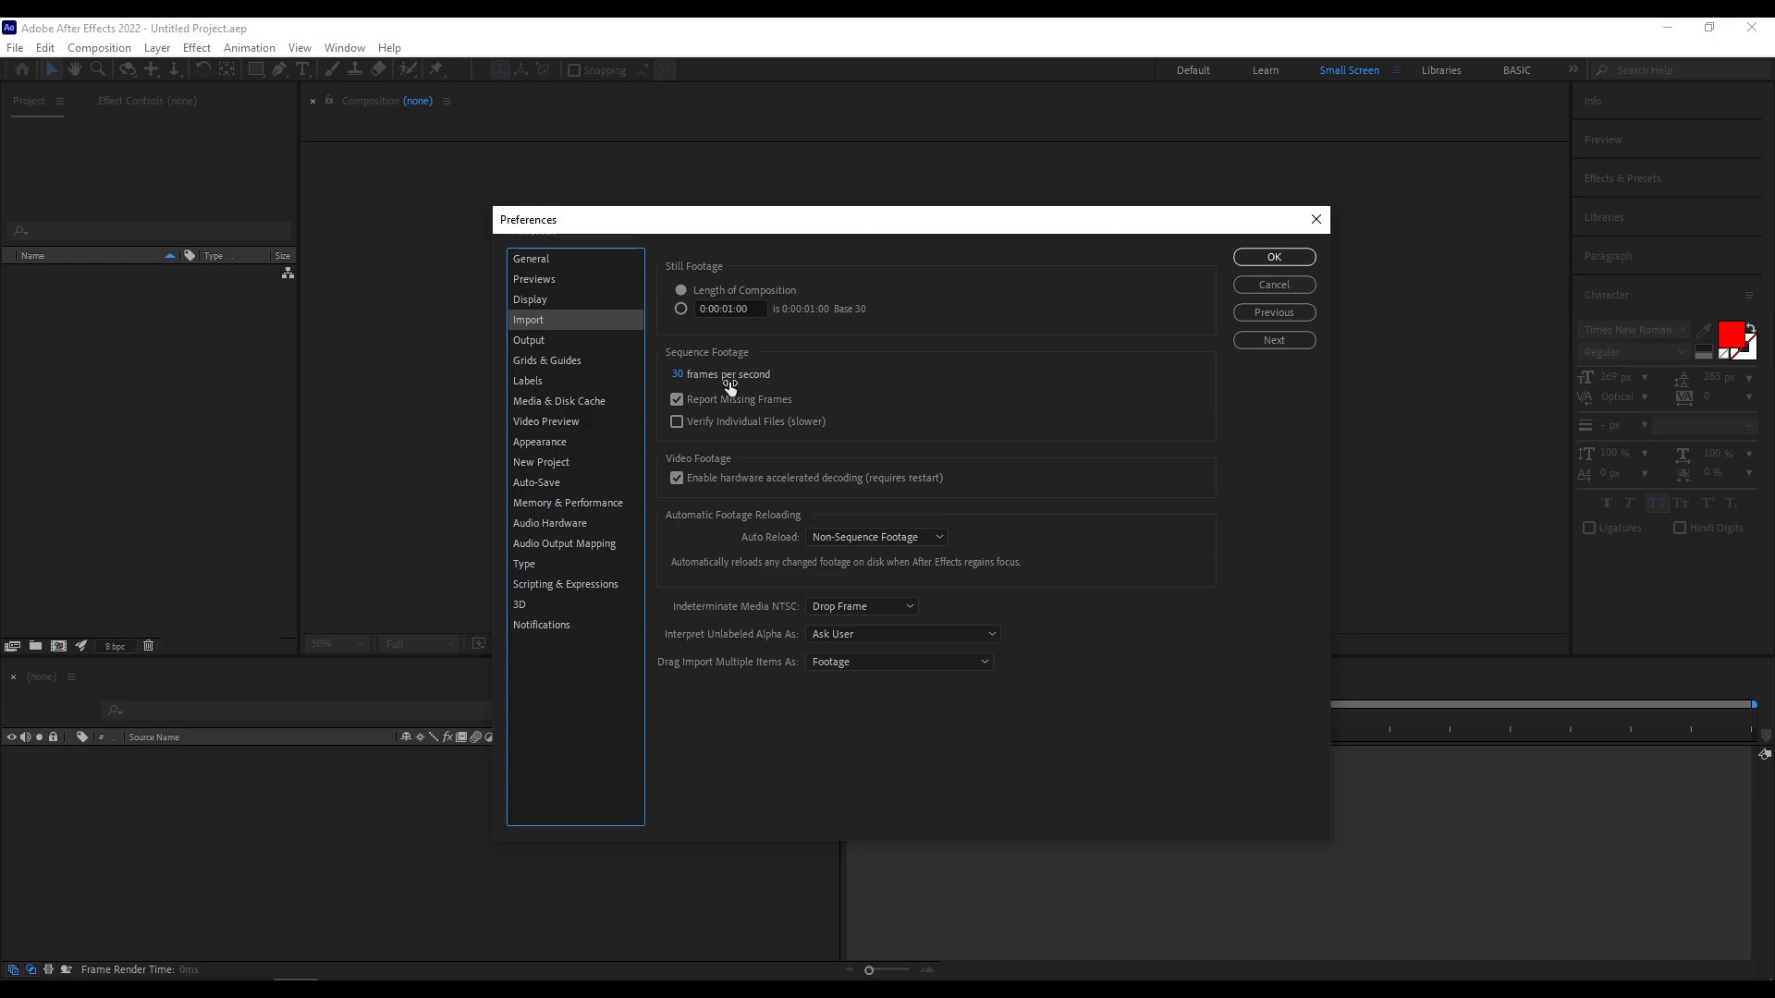
left_click(679, 375)
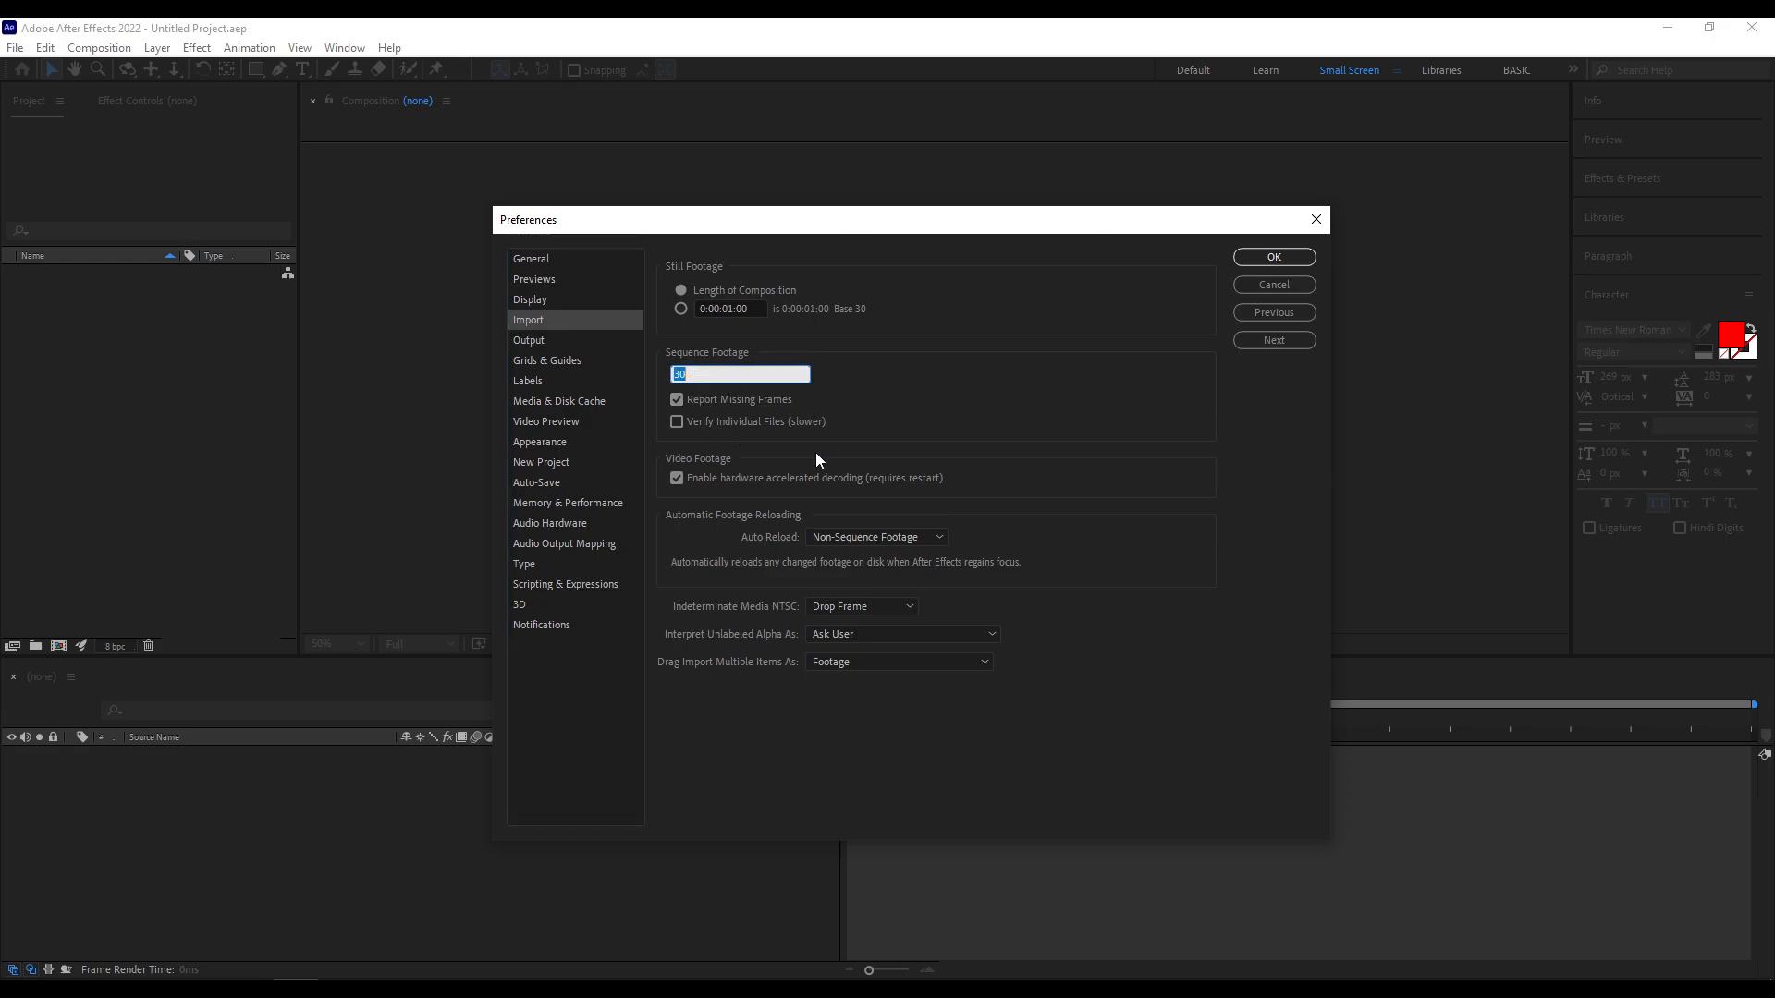
type("24")
left_click(816, 454)
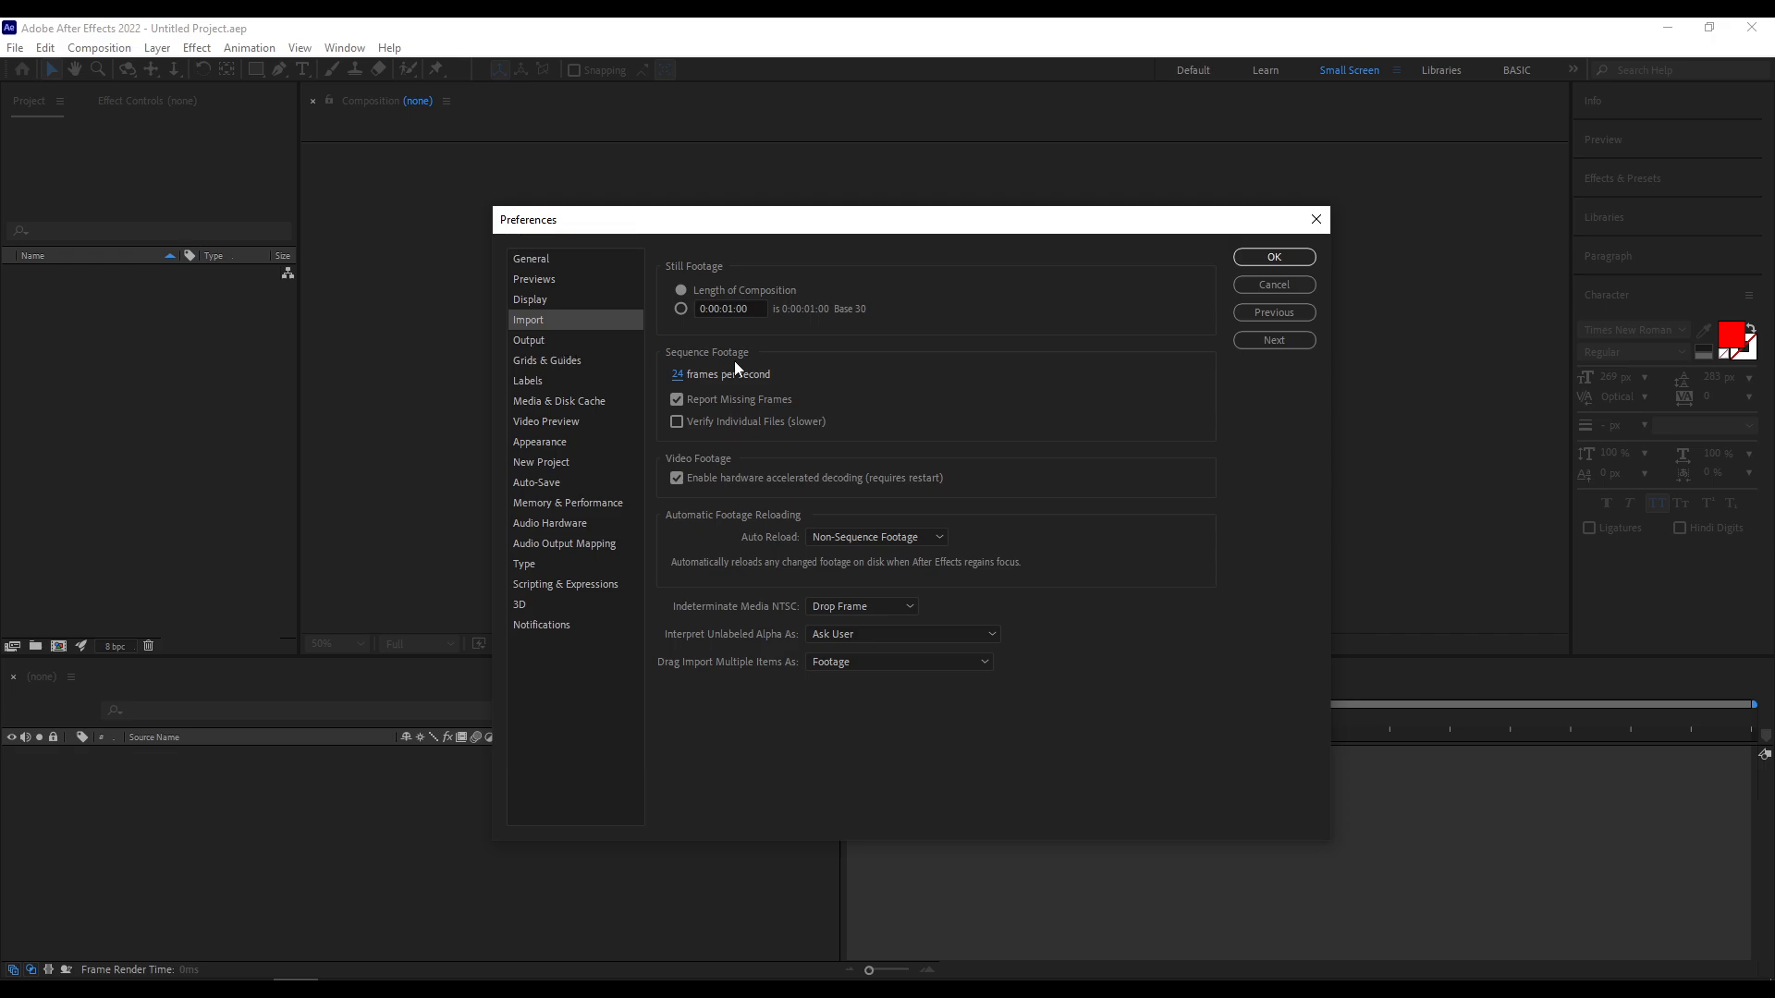
Step: Review the preferences for output, grids and guides, label colors, and media and disk cache
left_click(525, 340)
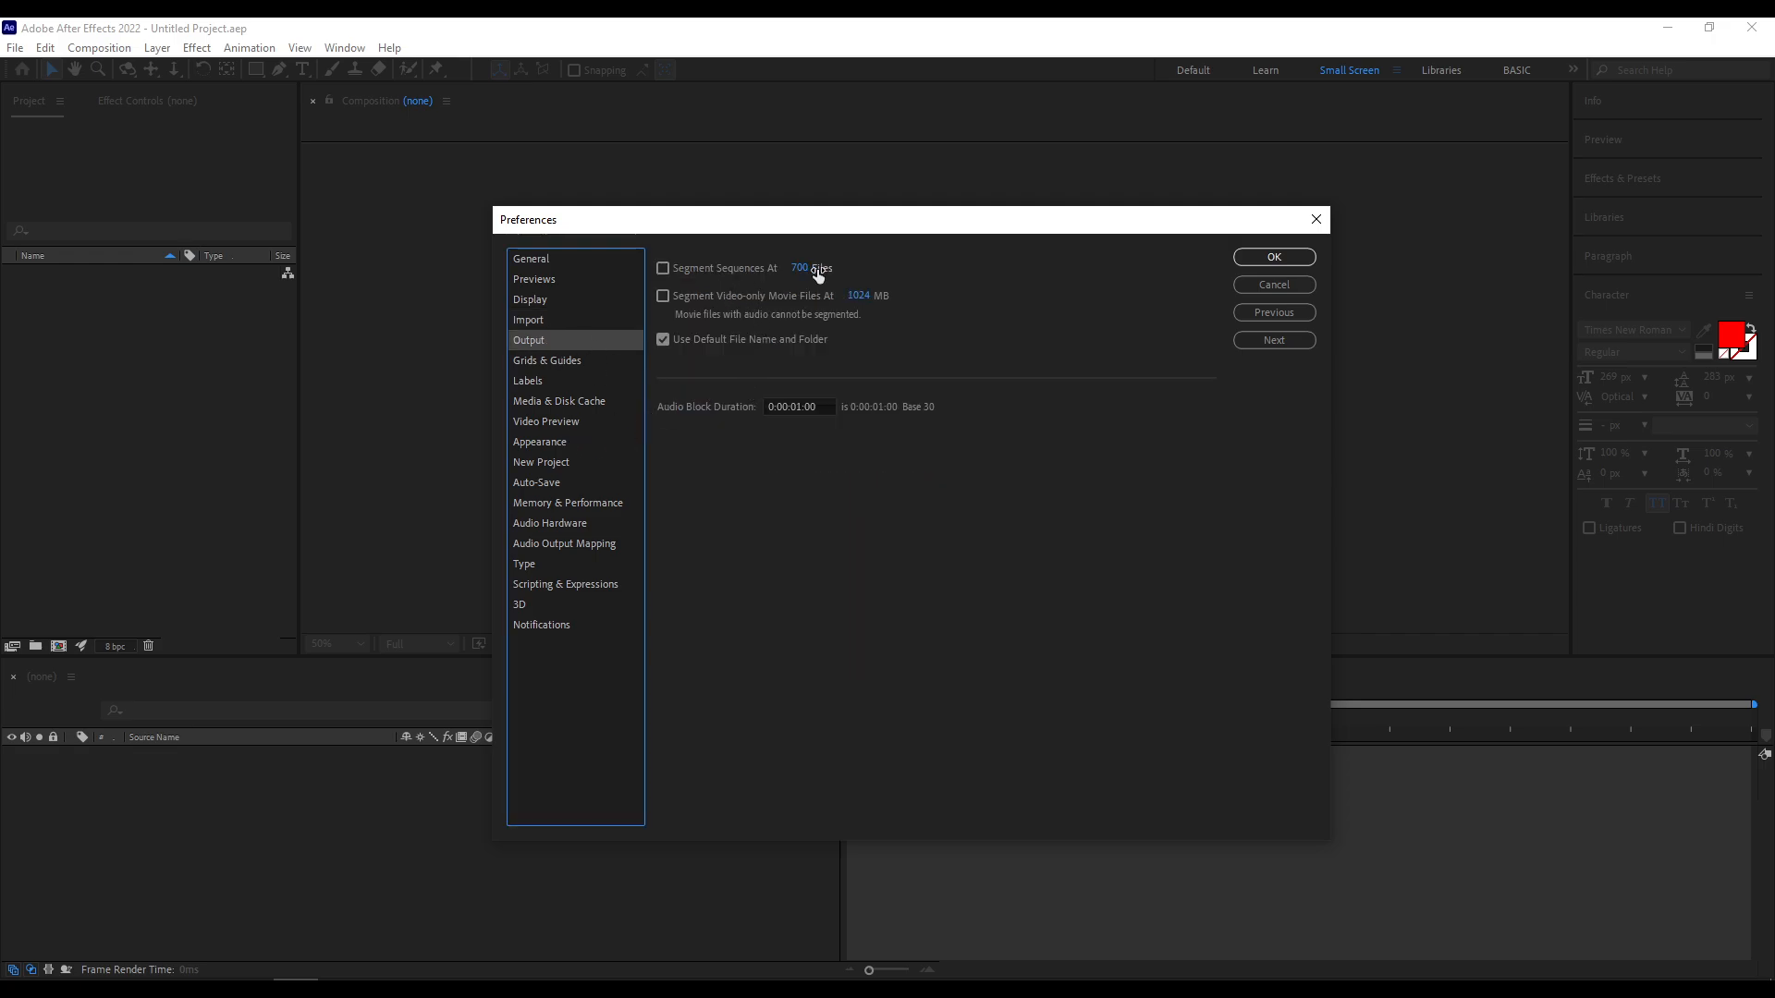
left_click(586, 360)
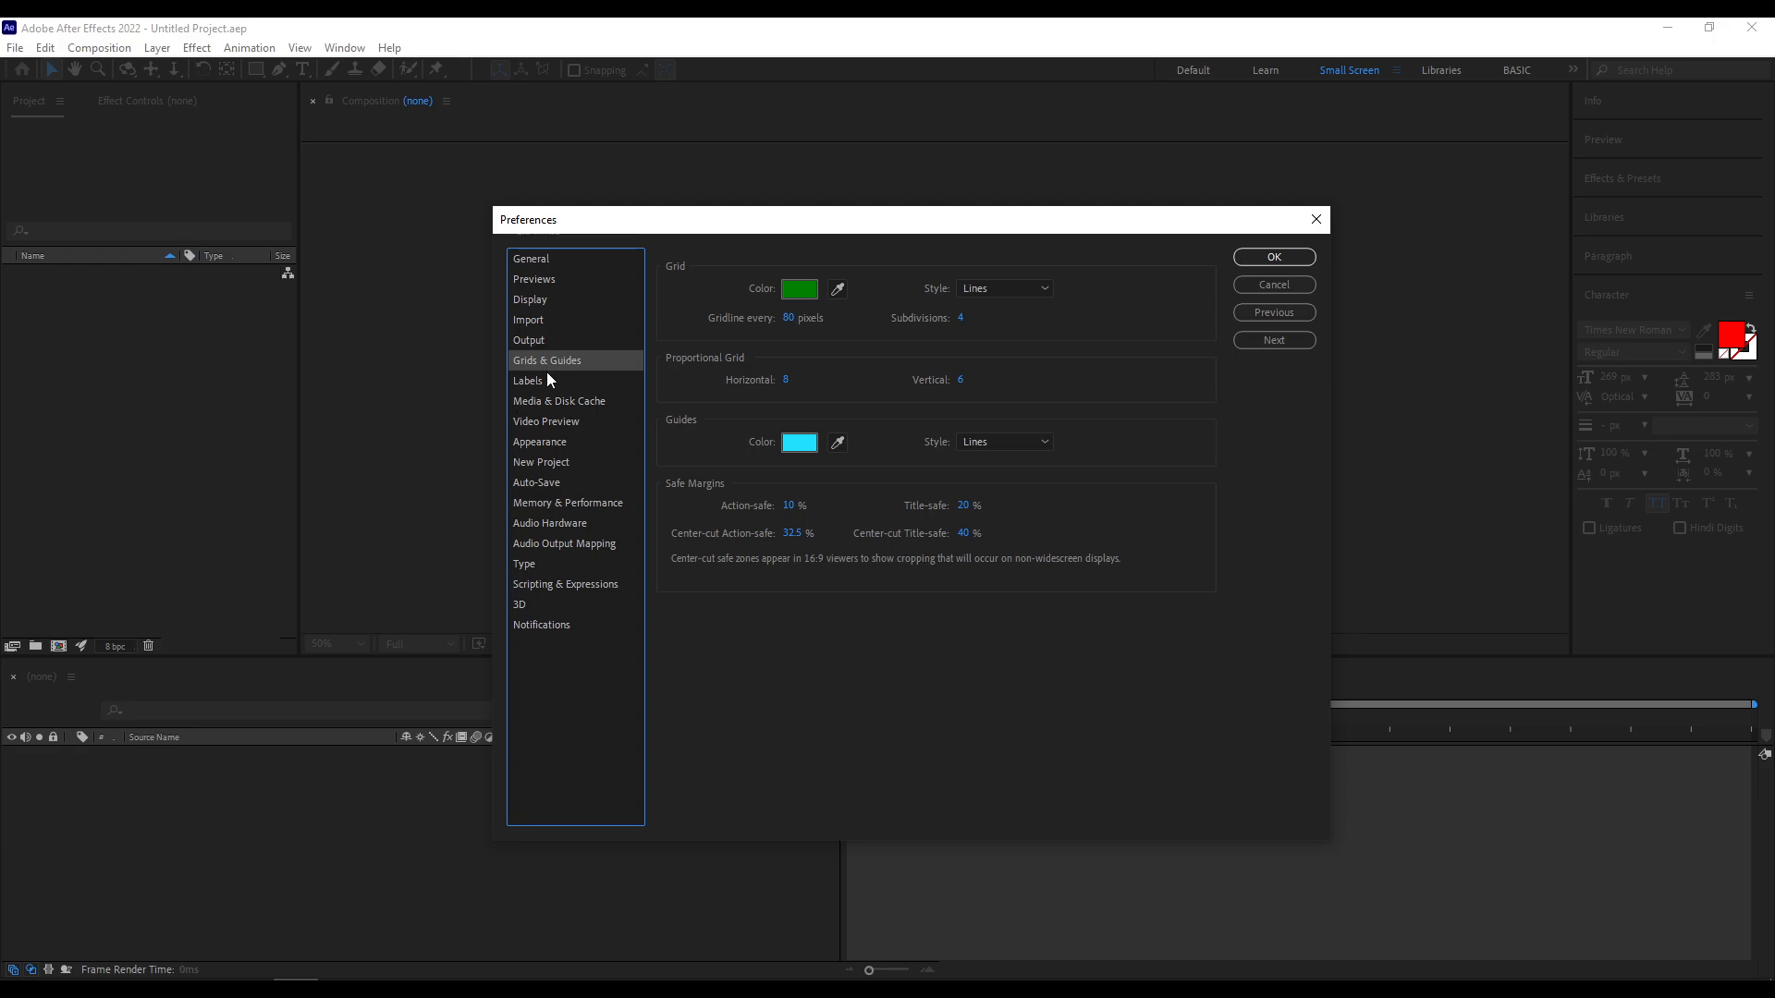
left_click(587, 381)
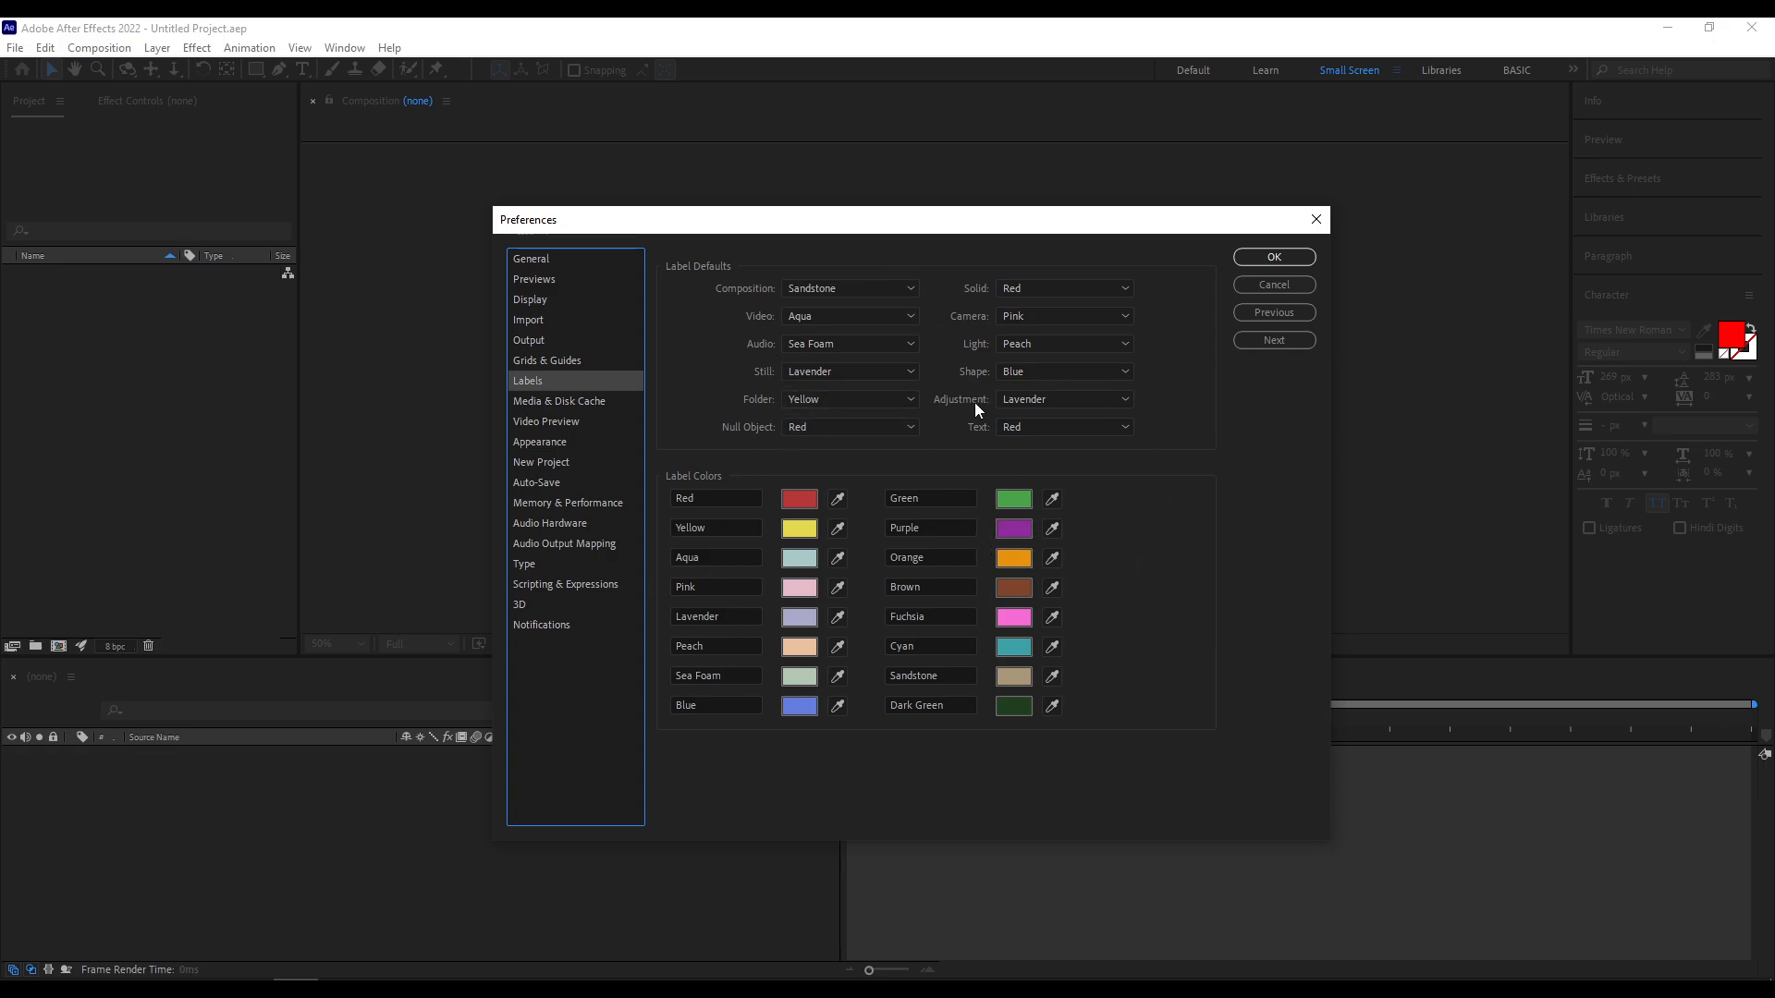
left_click(580, 402)
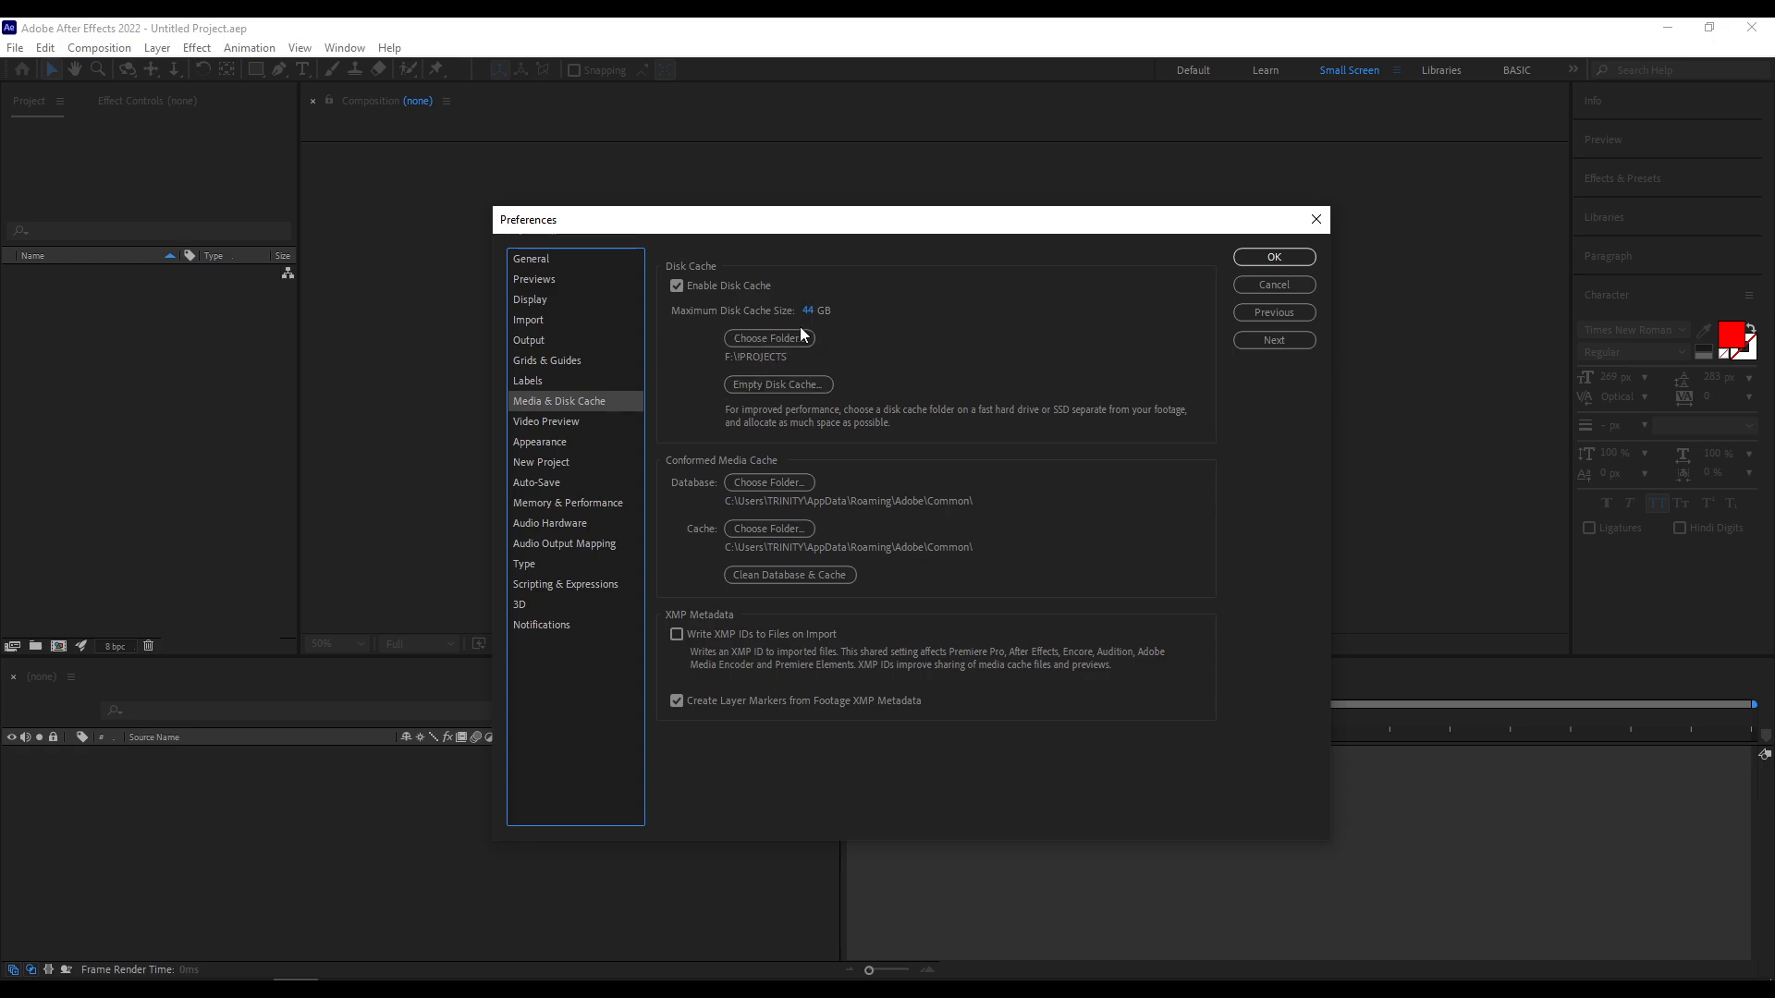
Step: Enable Mercury Transmit for video preview, with Adobe Monitor 2: 1080 x 2560 as the video device
left_click(586, 421)
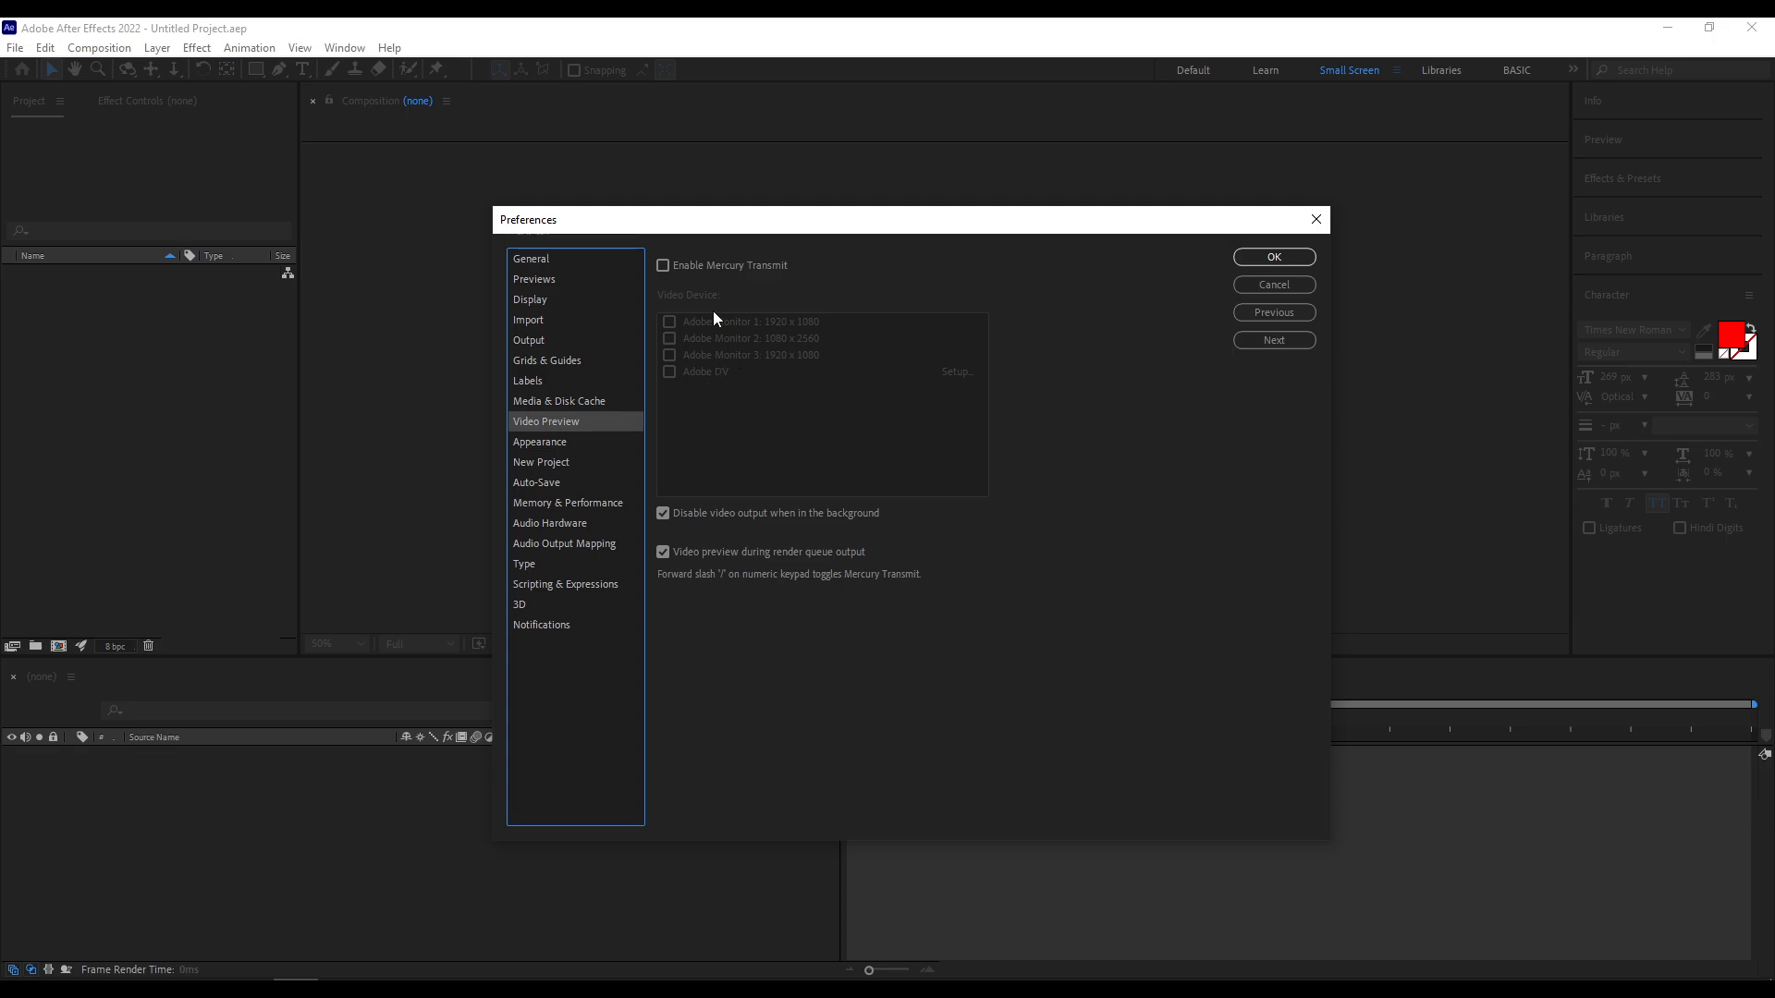
left_click(705, 269)
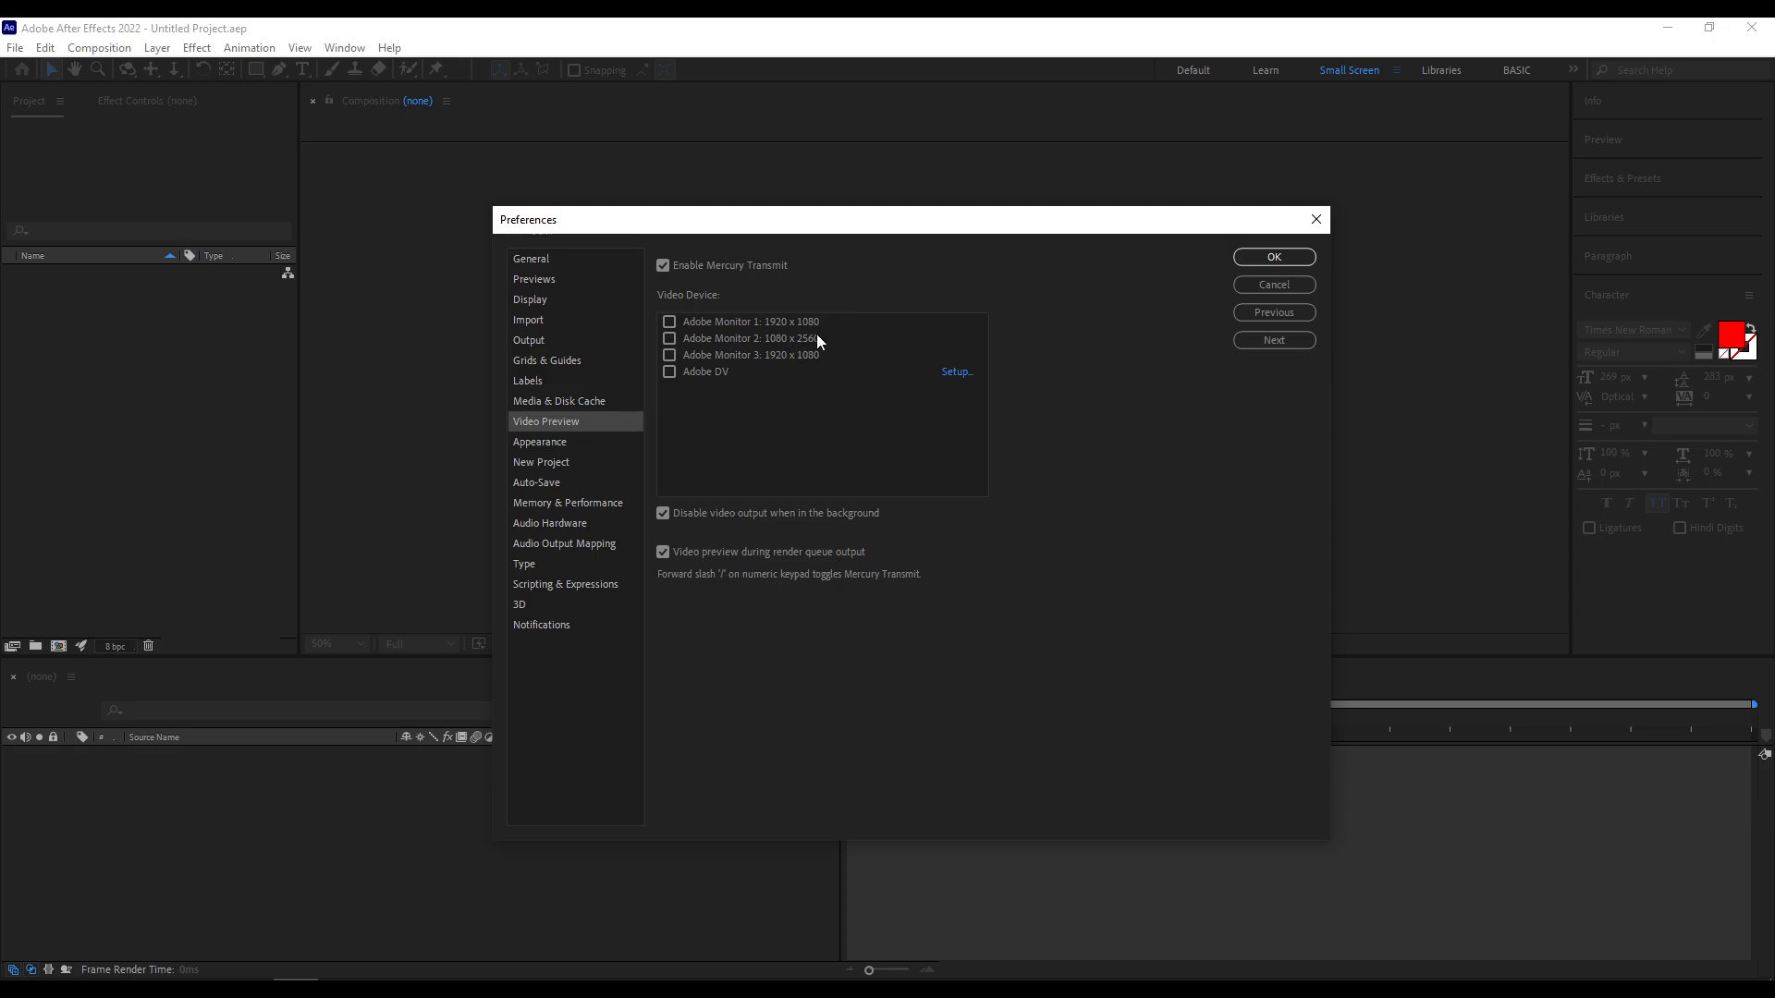
left_click(670, 340)
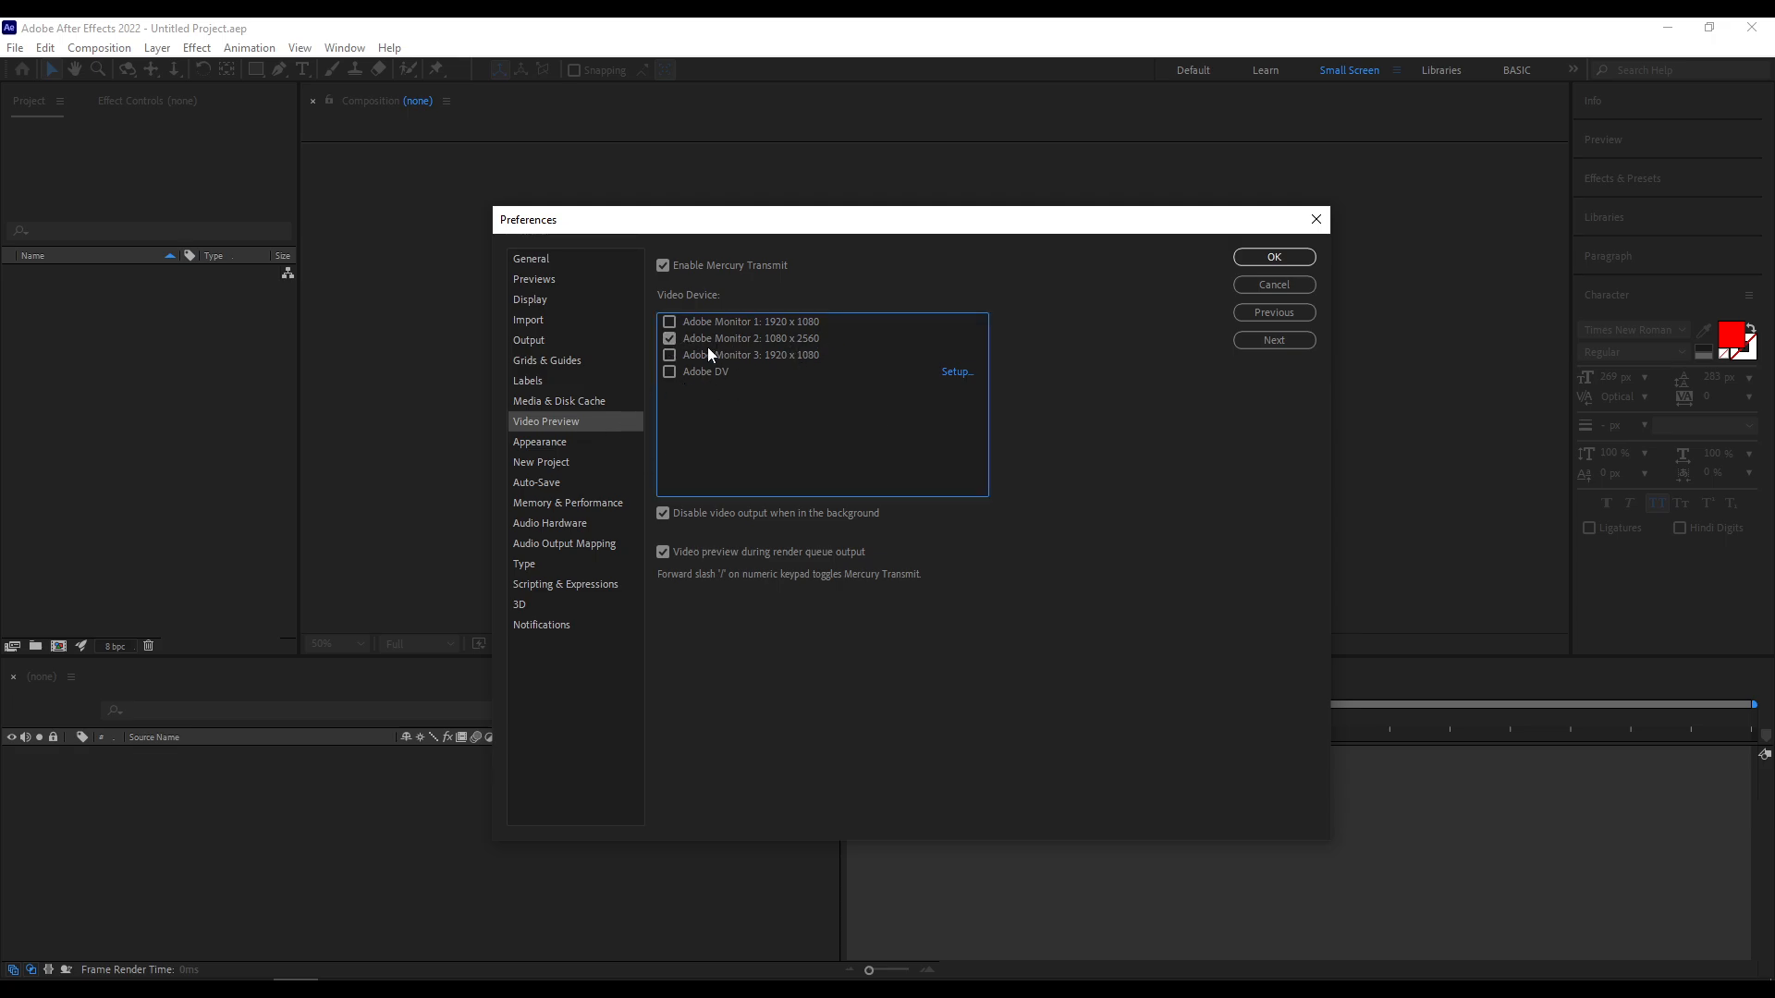
left_click(728, 266)
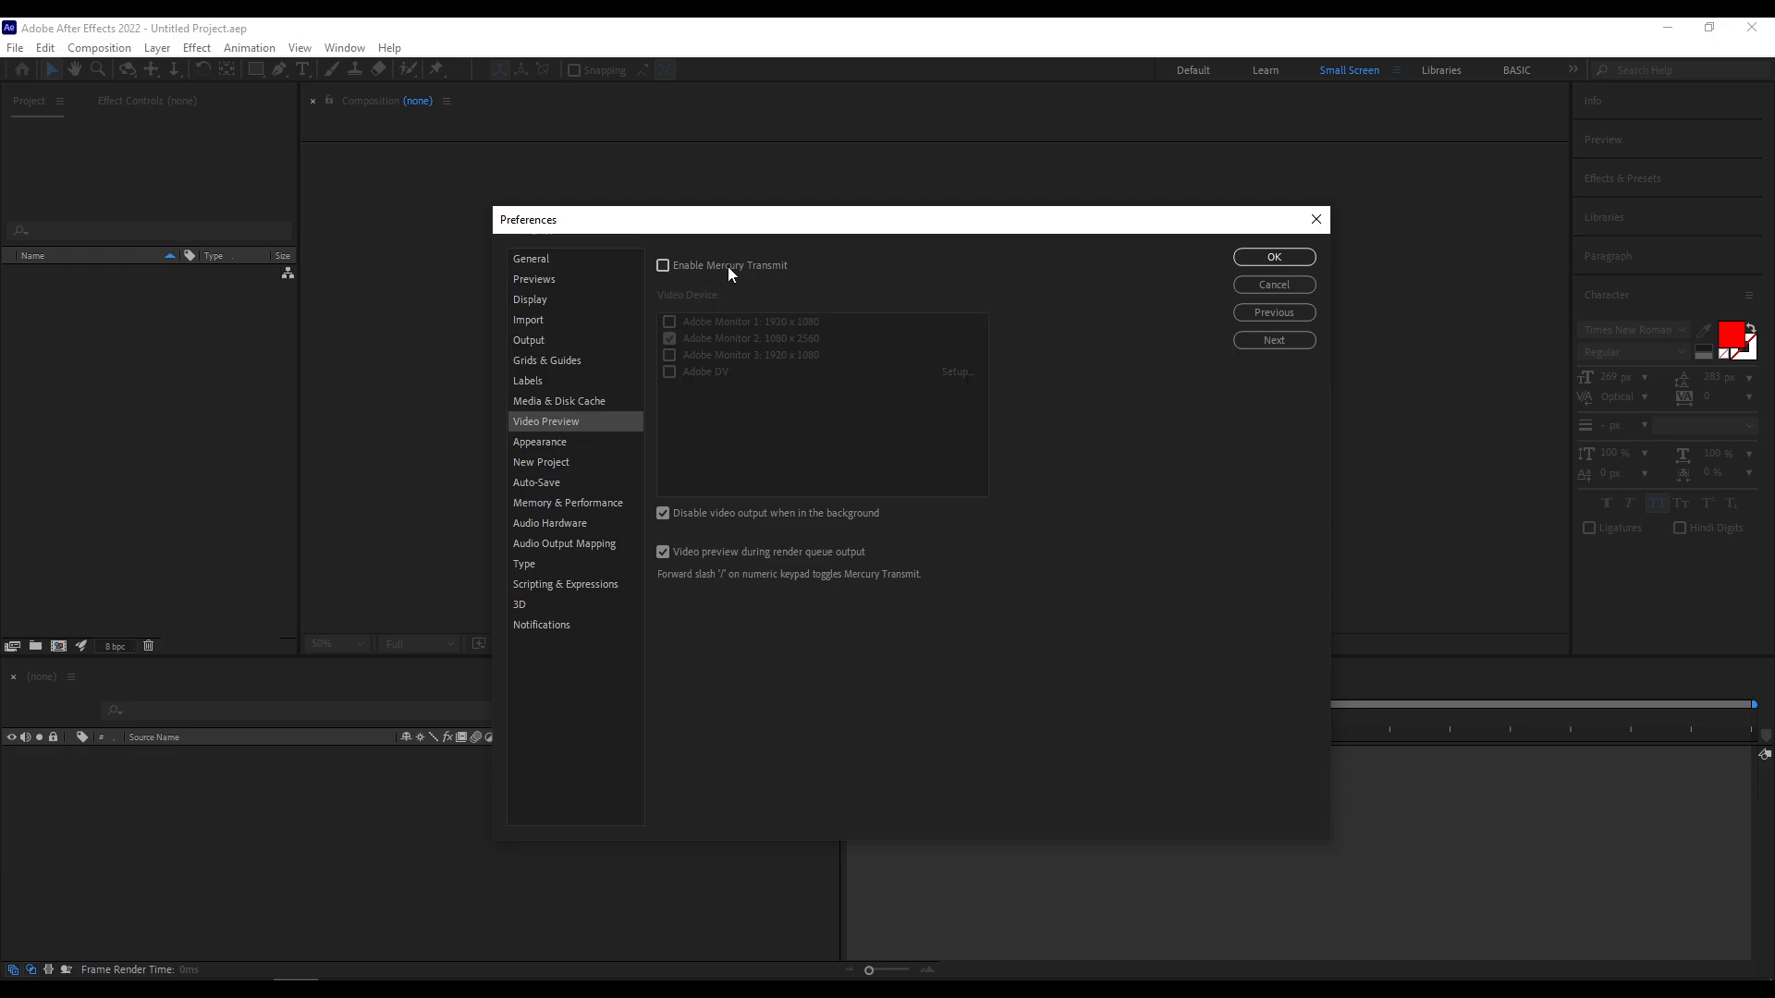
left_click(728, 266)
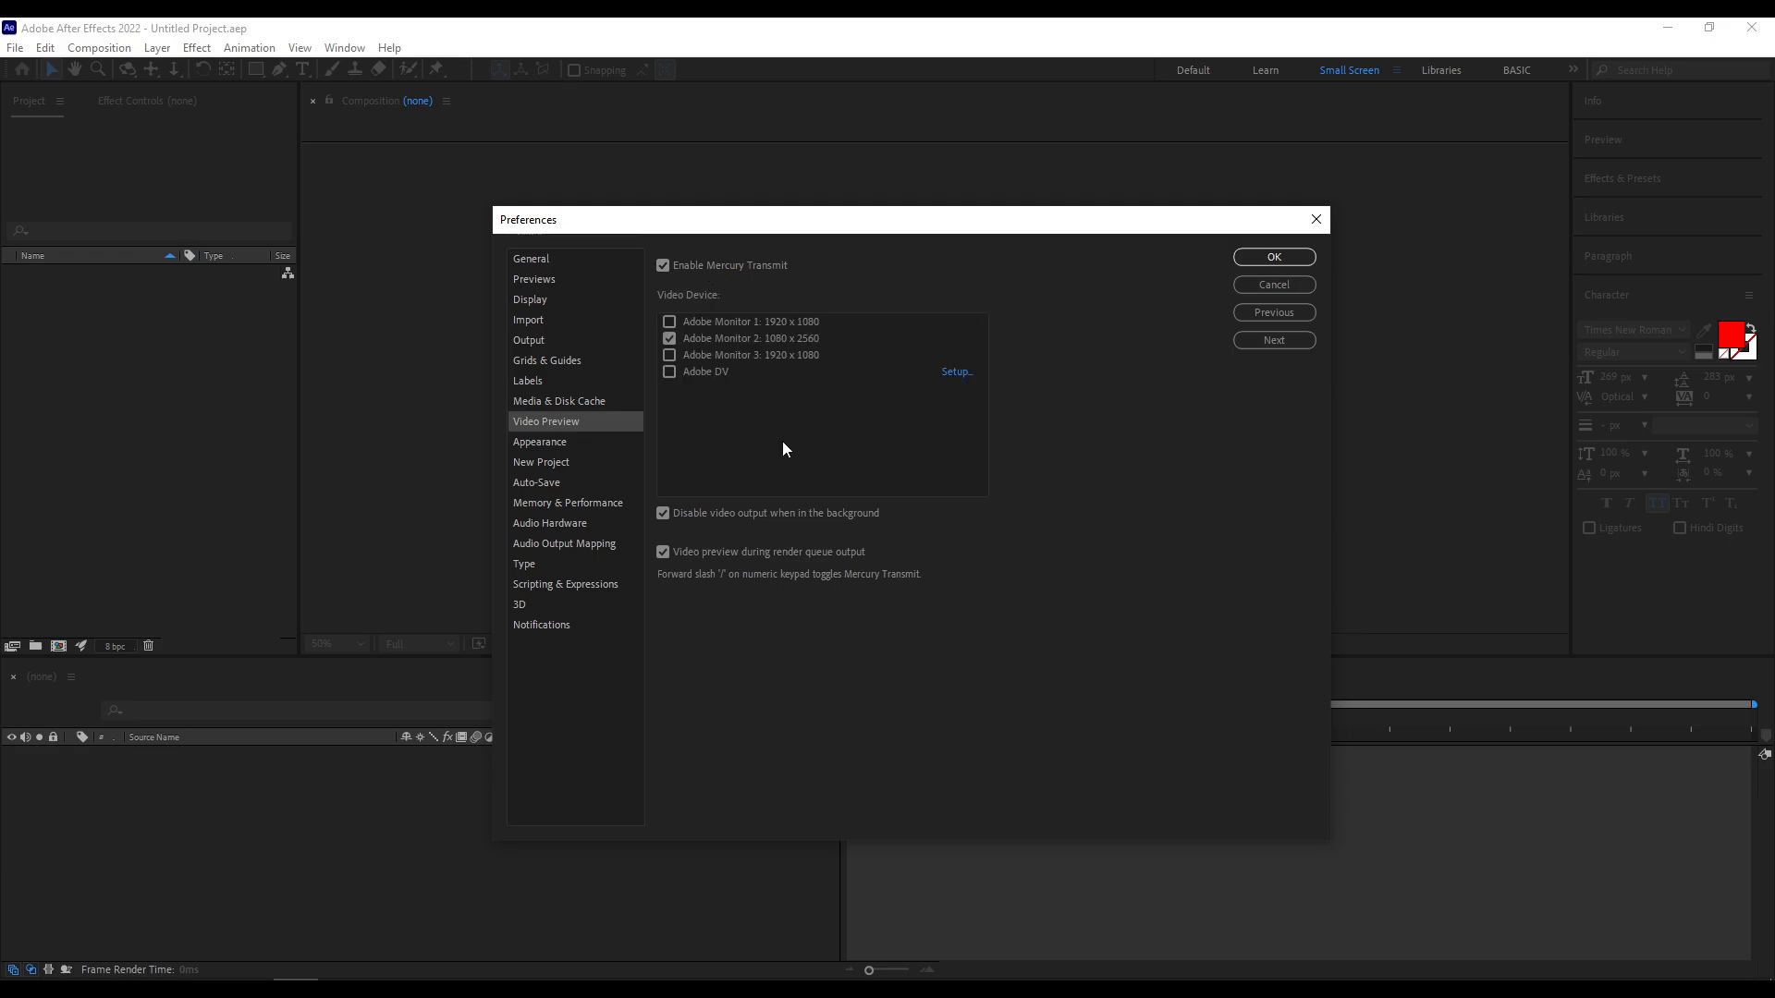
Step: Set the interface brightness to its darkest level and adjust the highlight color brightness of the interactive controls
left_click(579, 442)
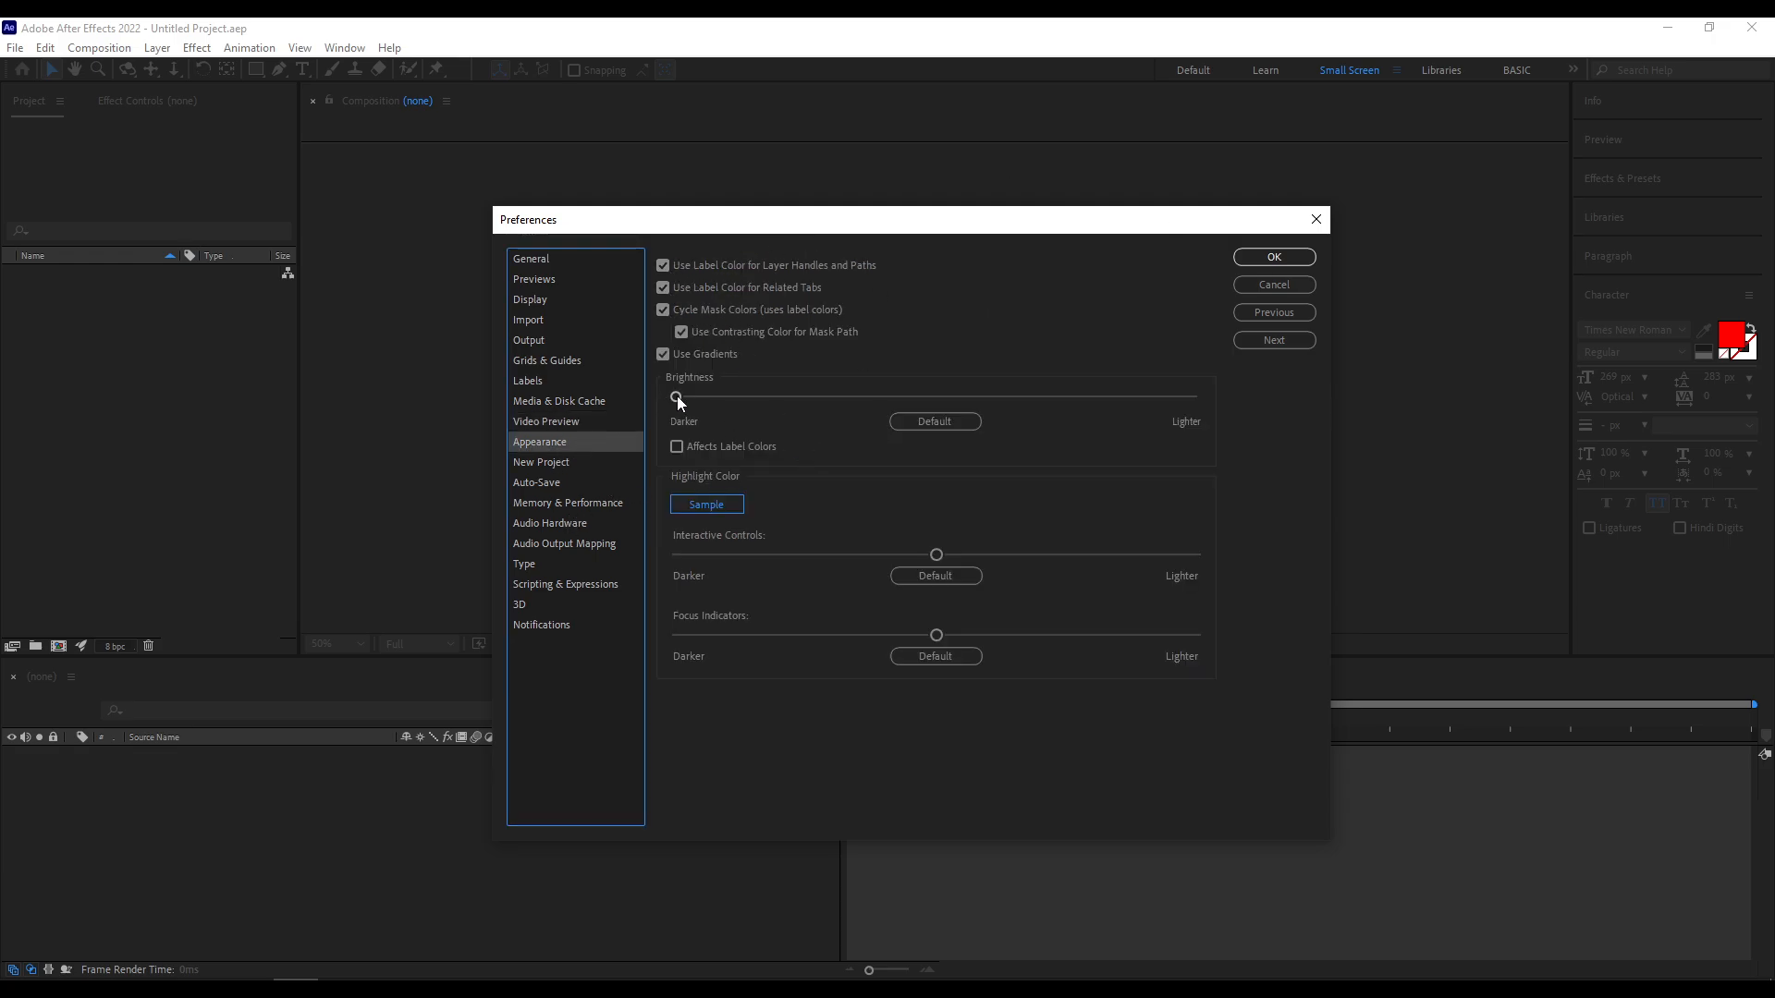
left_click_drag(677, 395, 514, 419)
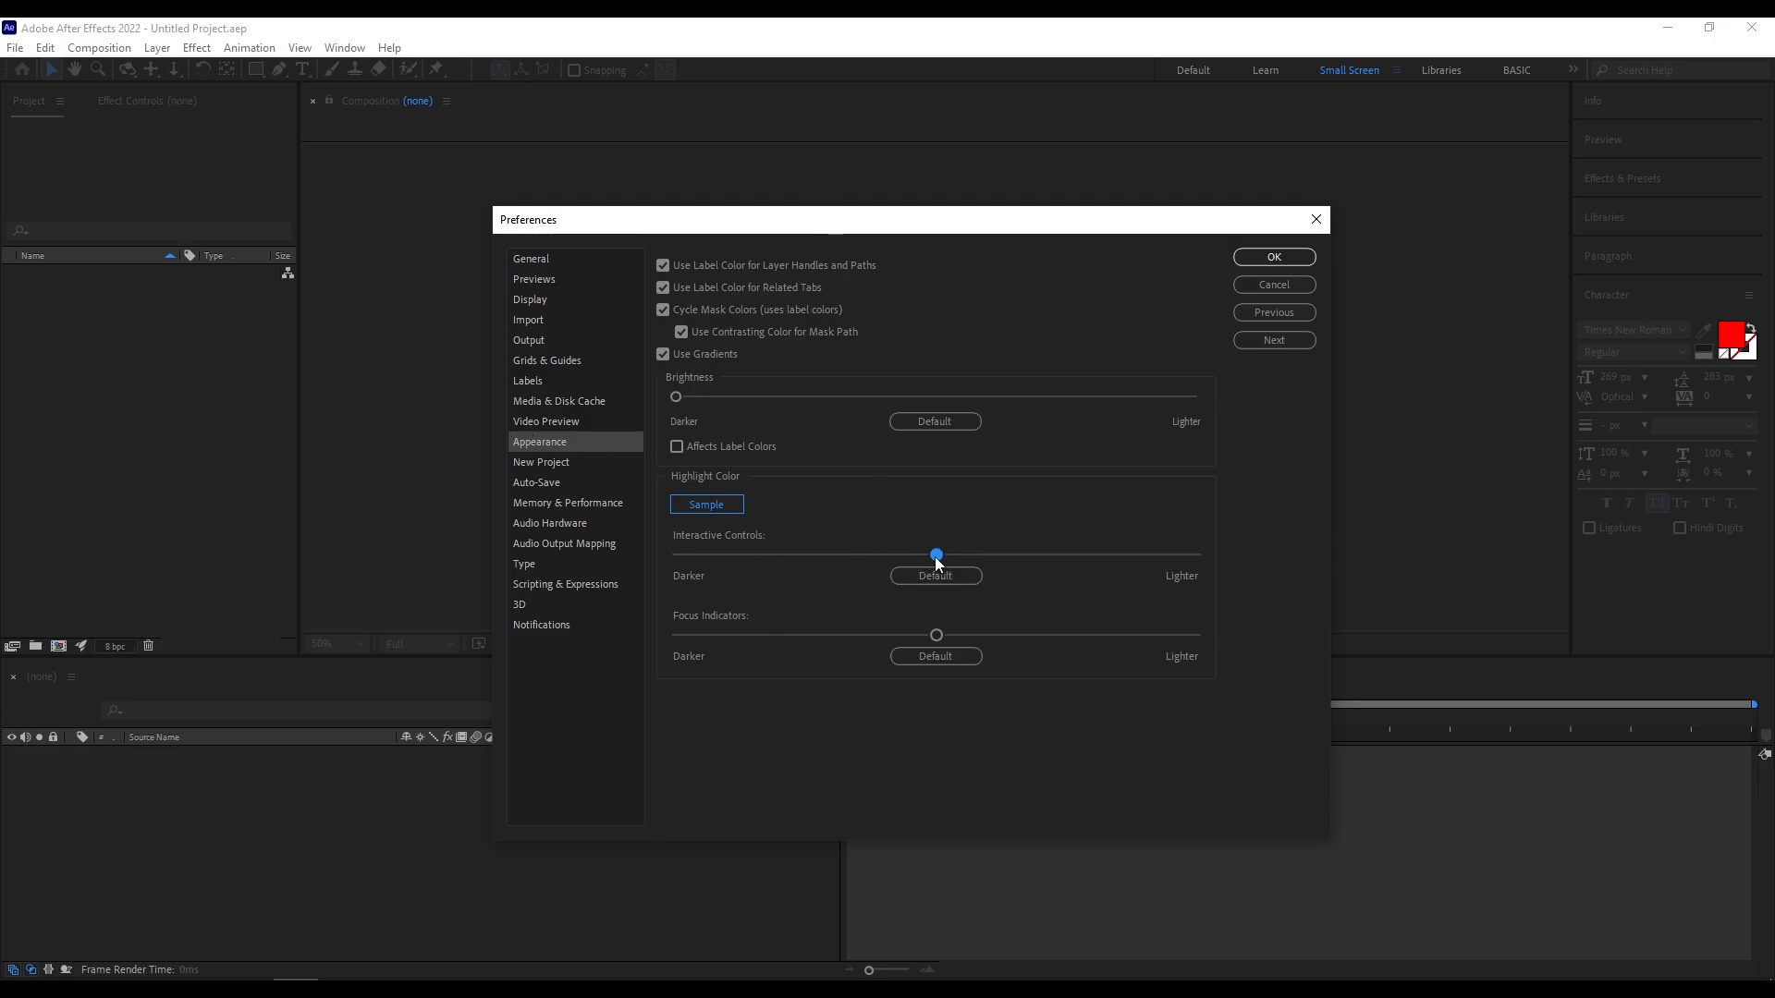
left_click_drag(936, 555, 893, 562)
left_click(566, 464)
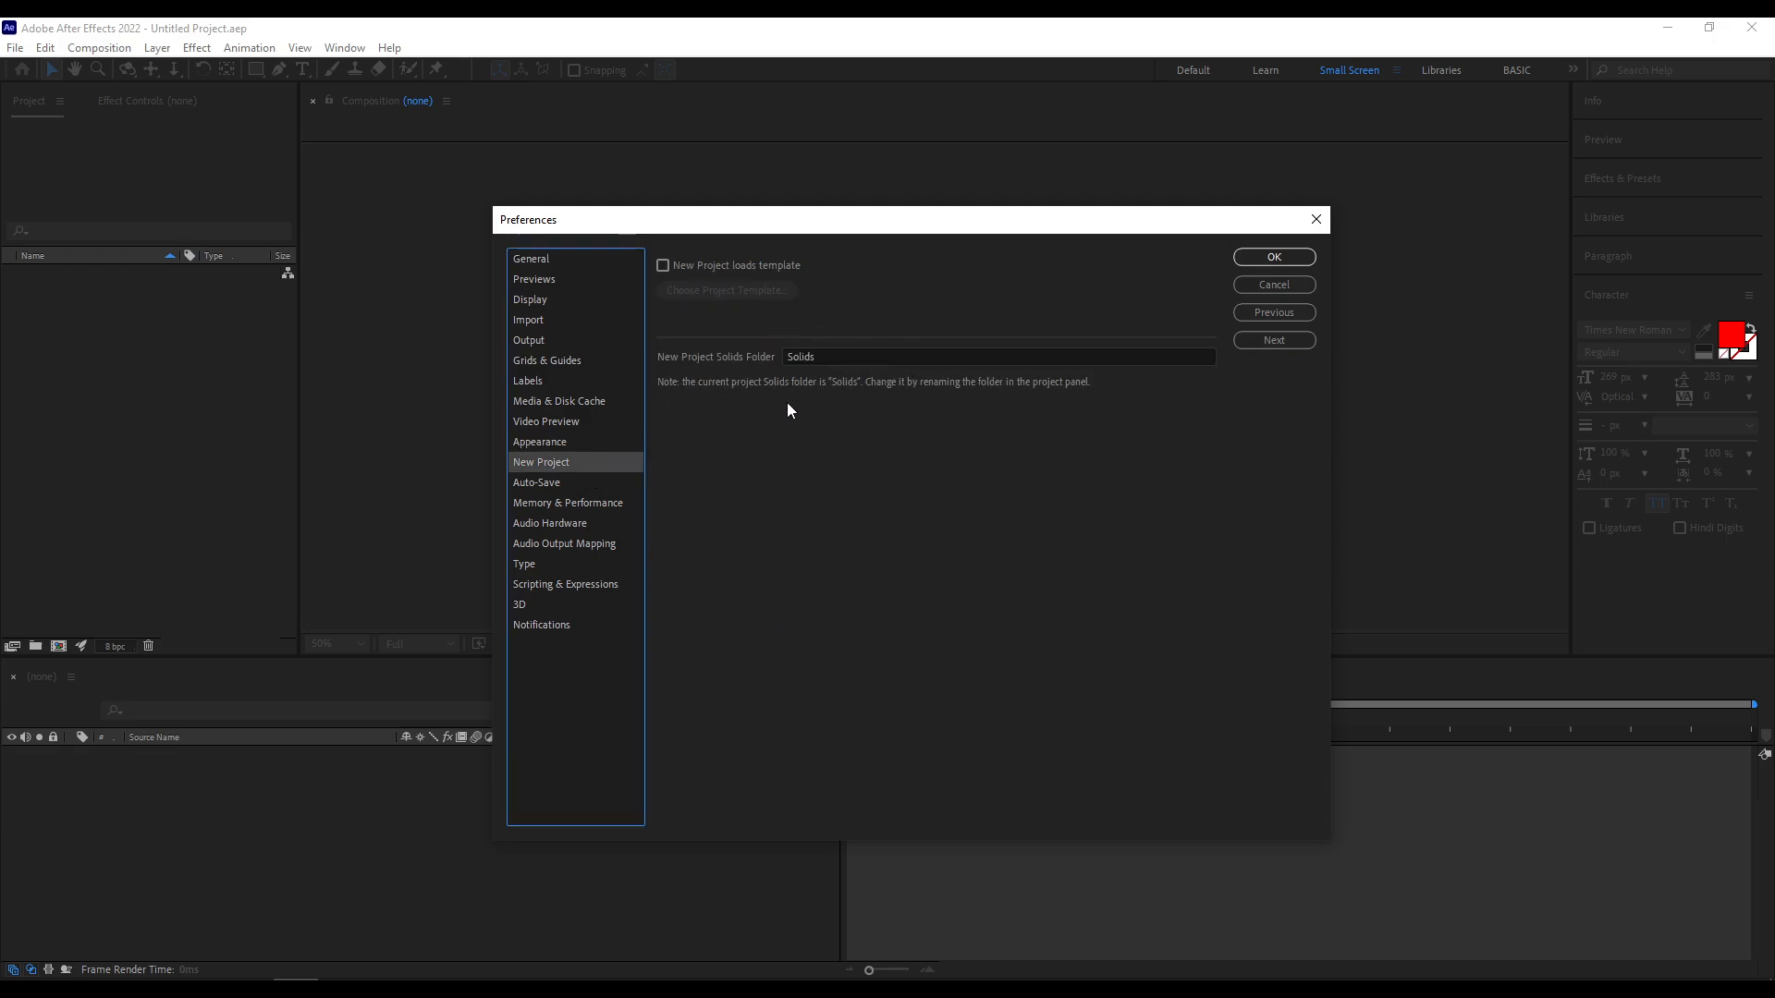
left_click(745, 270)
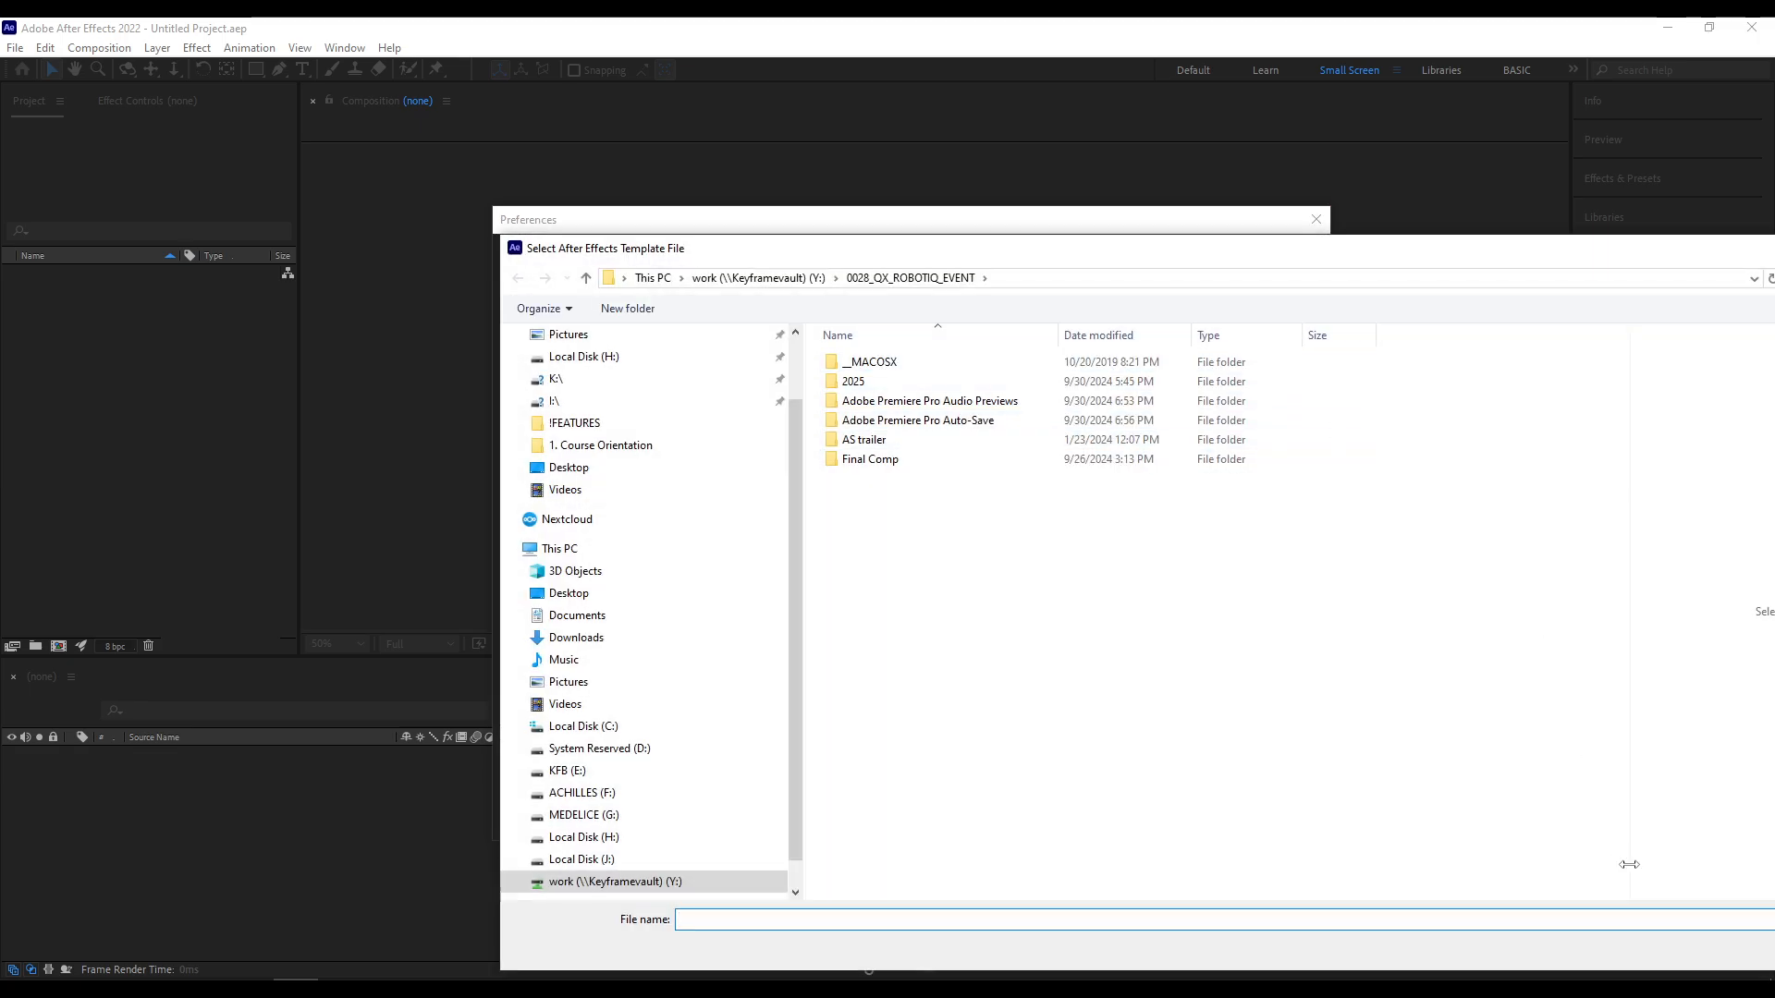
left_click_drag(1622, 259, 1398, 255)
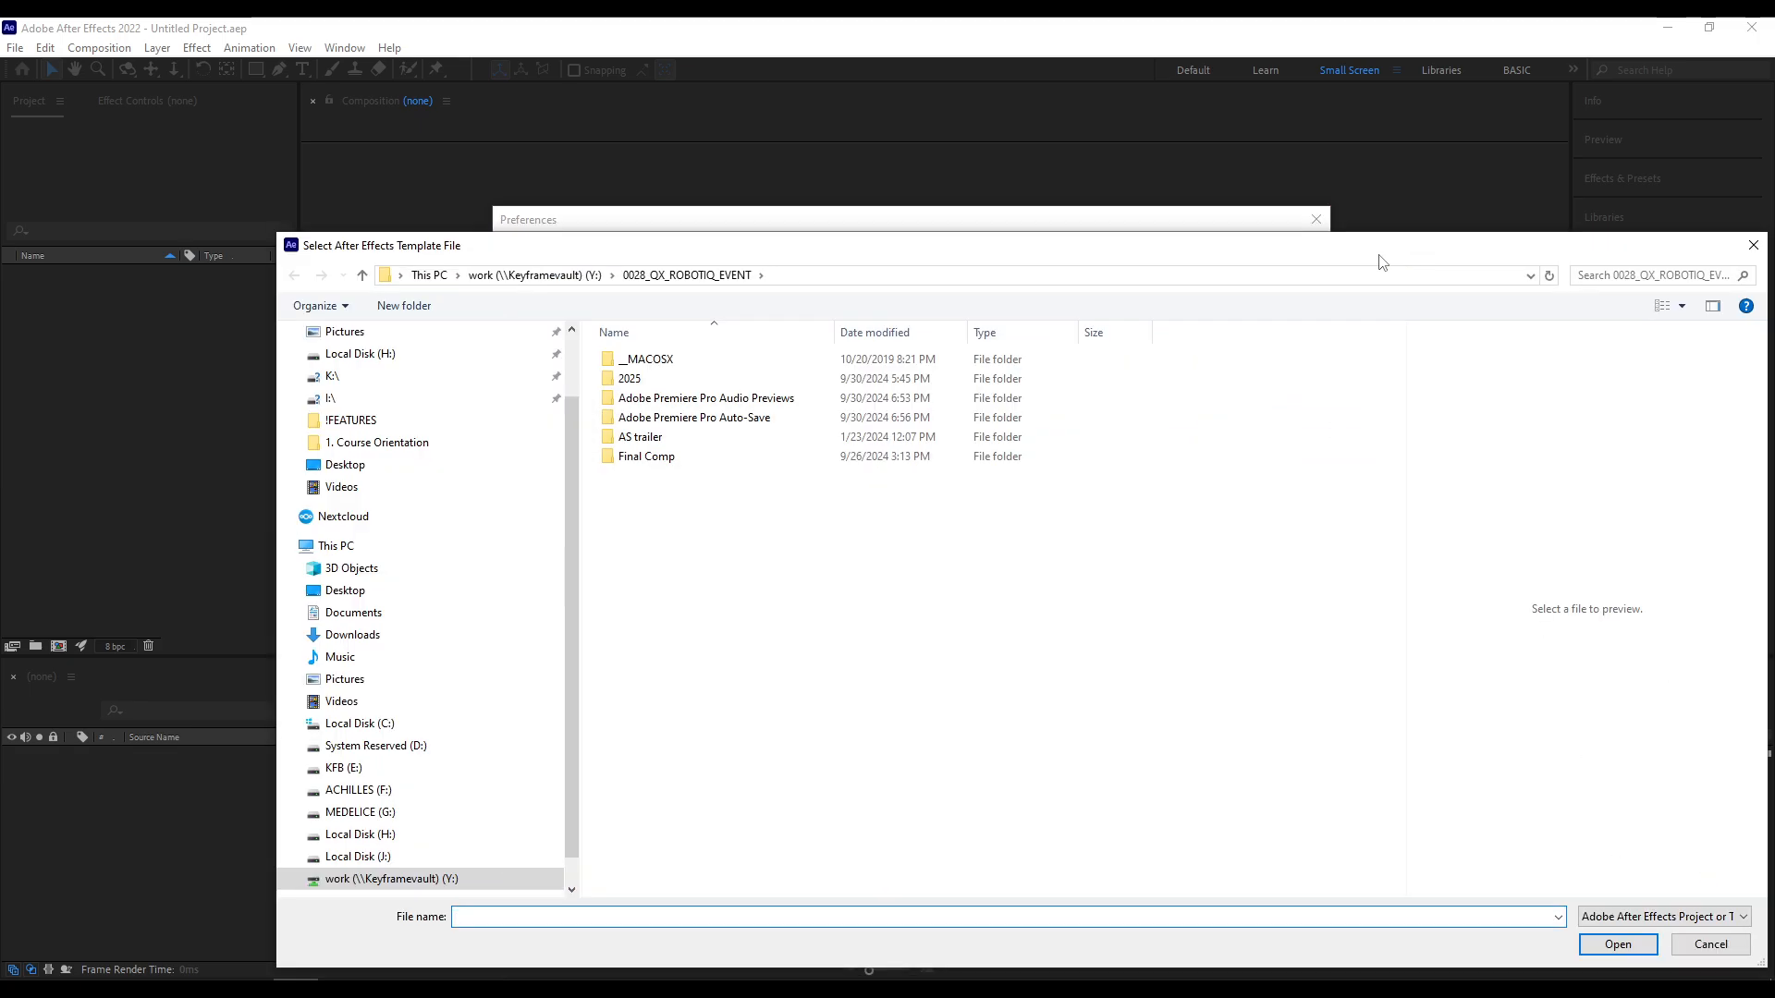
left_click(1743, 239)
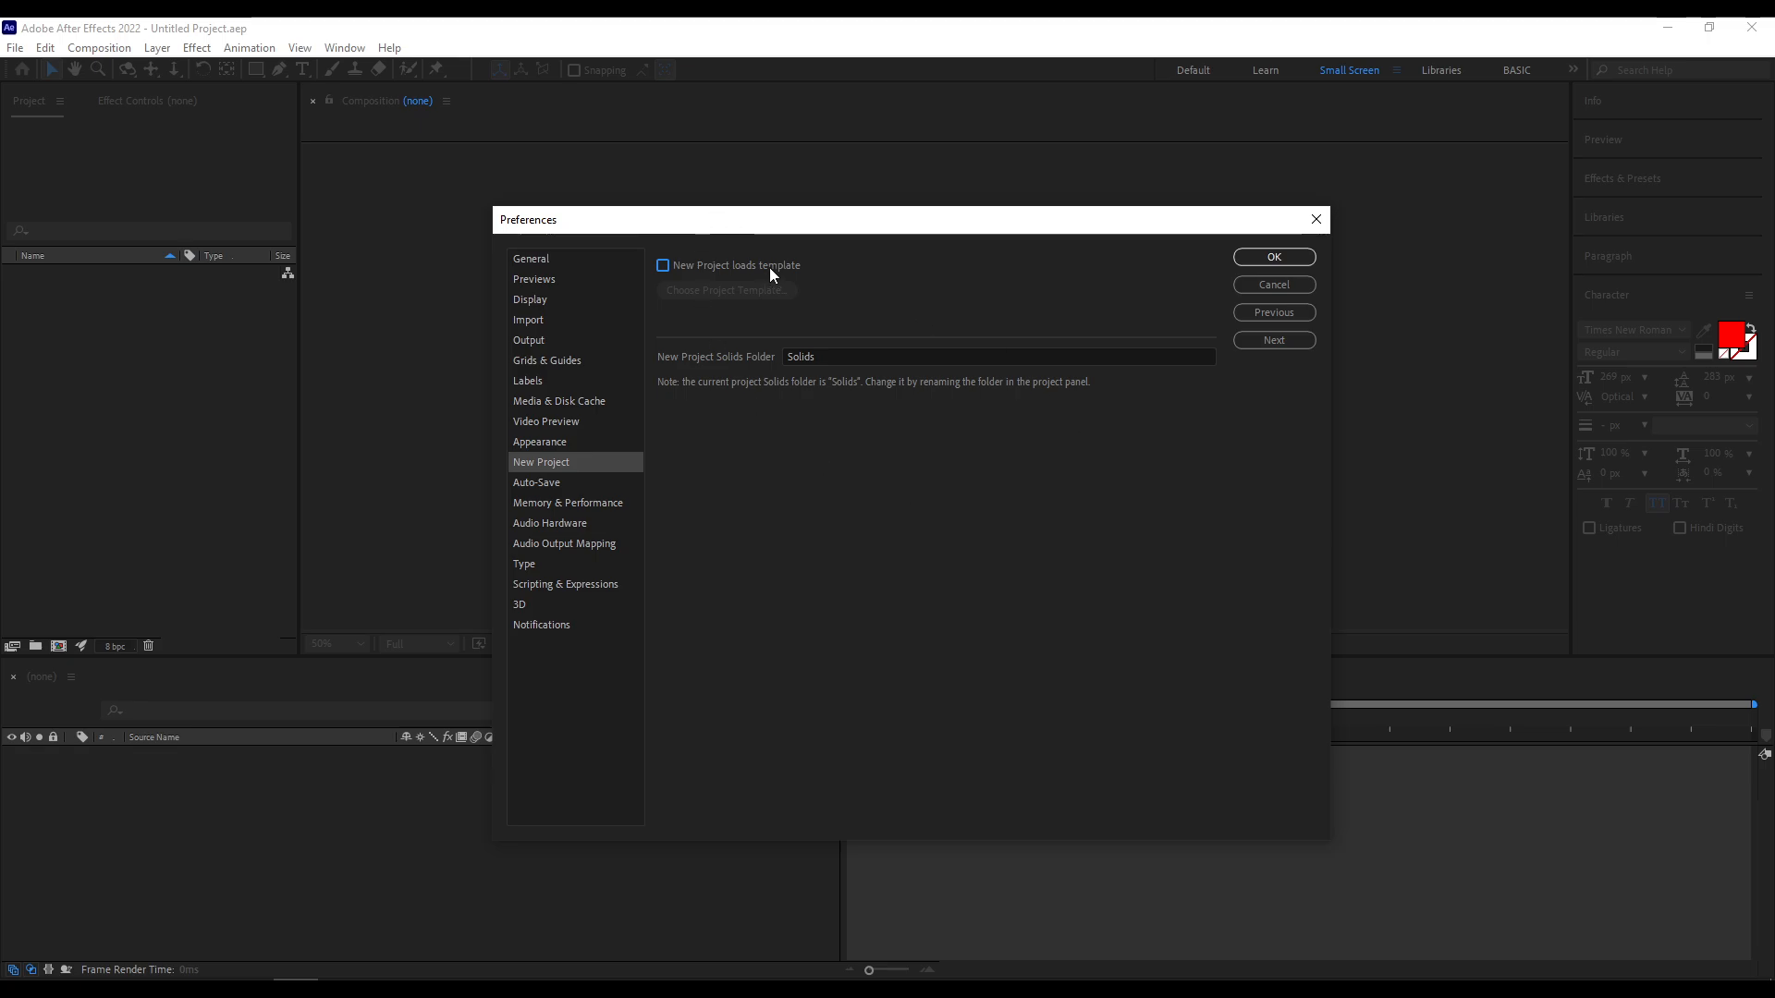
Step: Set the auto-save interval to every 5 minutes
left_click(565, 481)
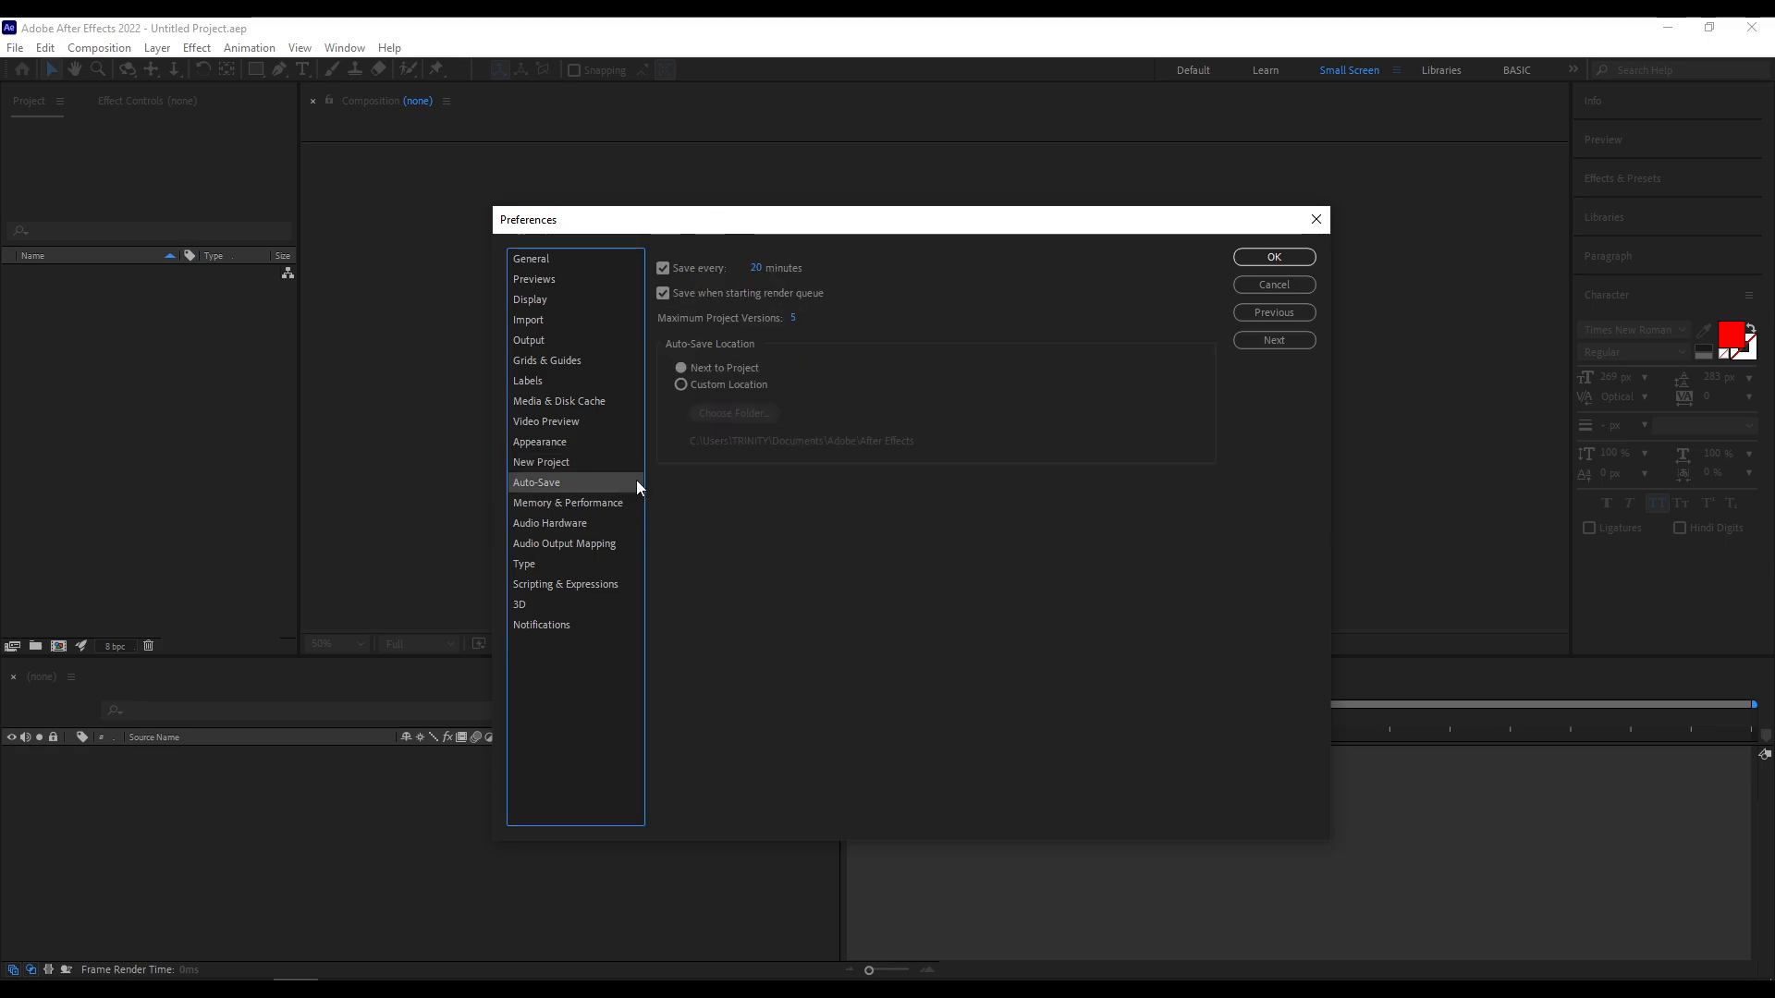
left_click(755, 268)
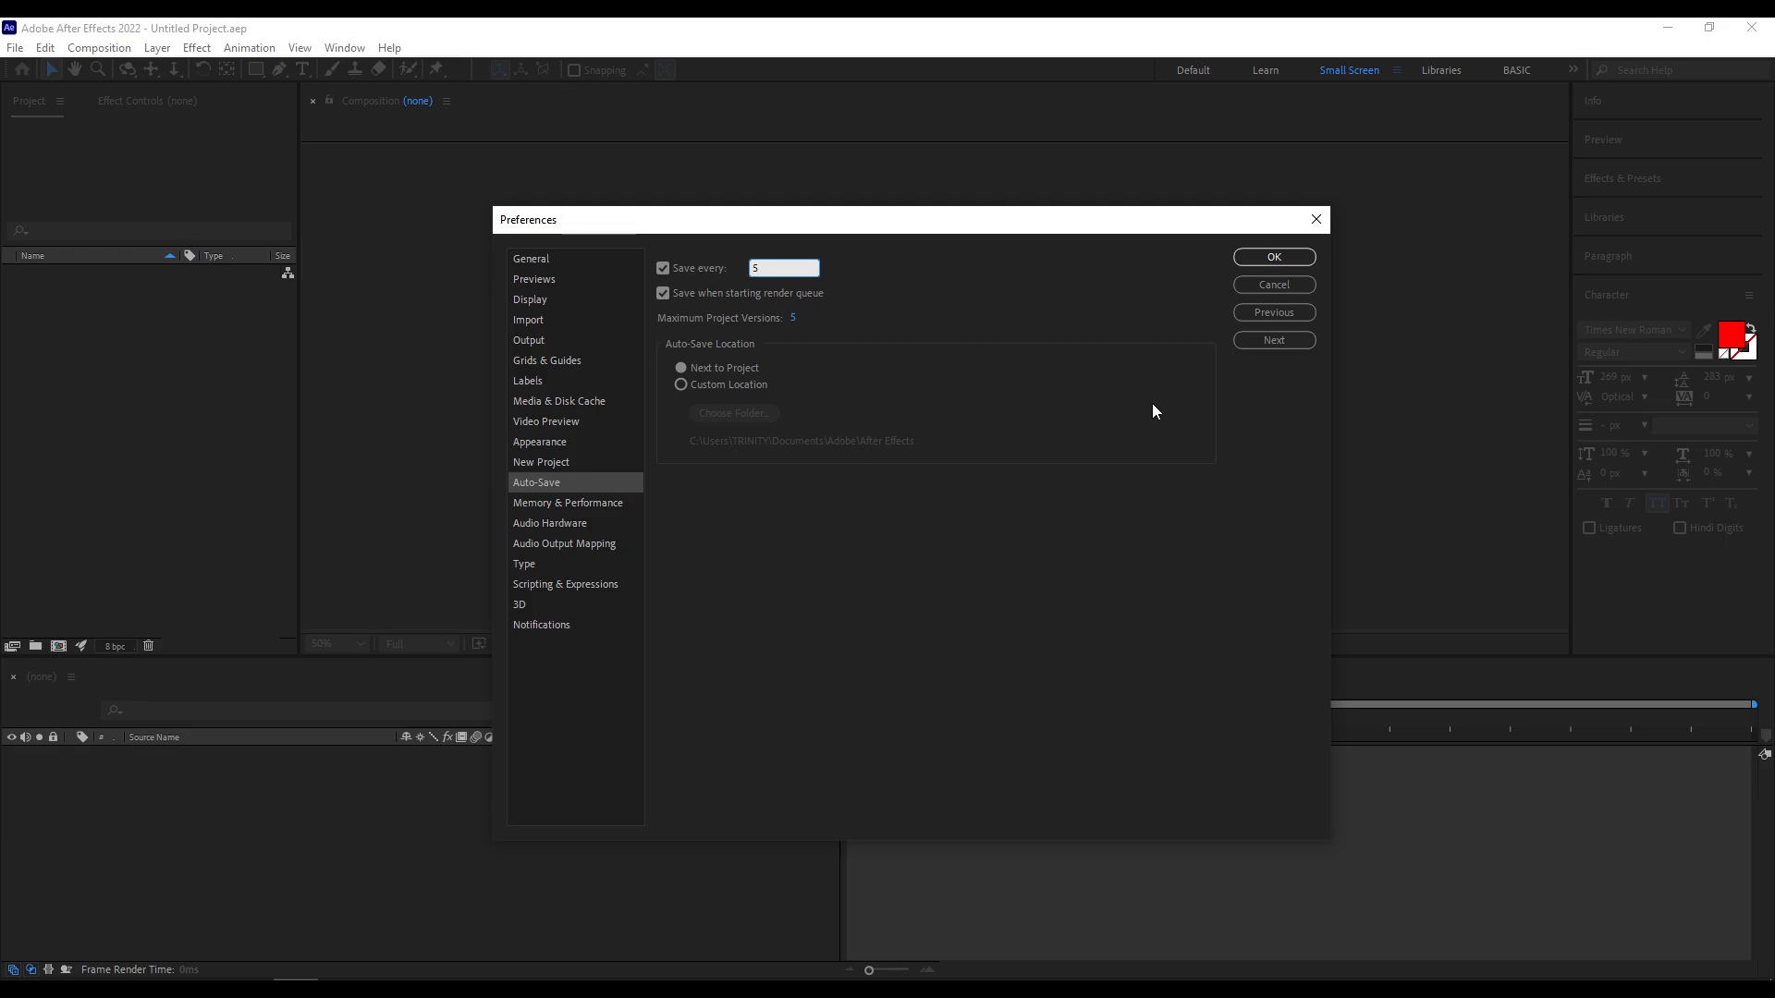
type("5")
key("Return")
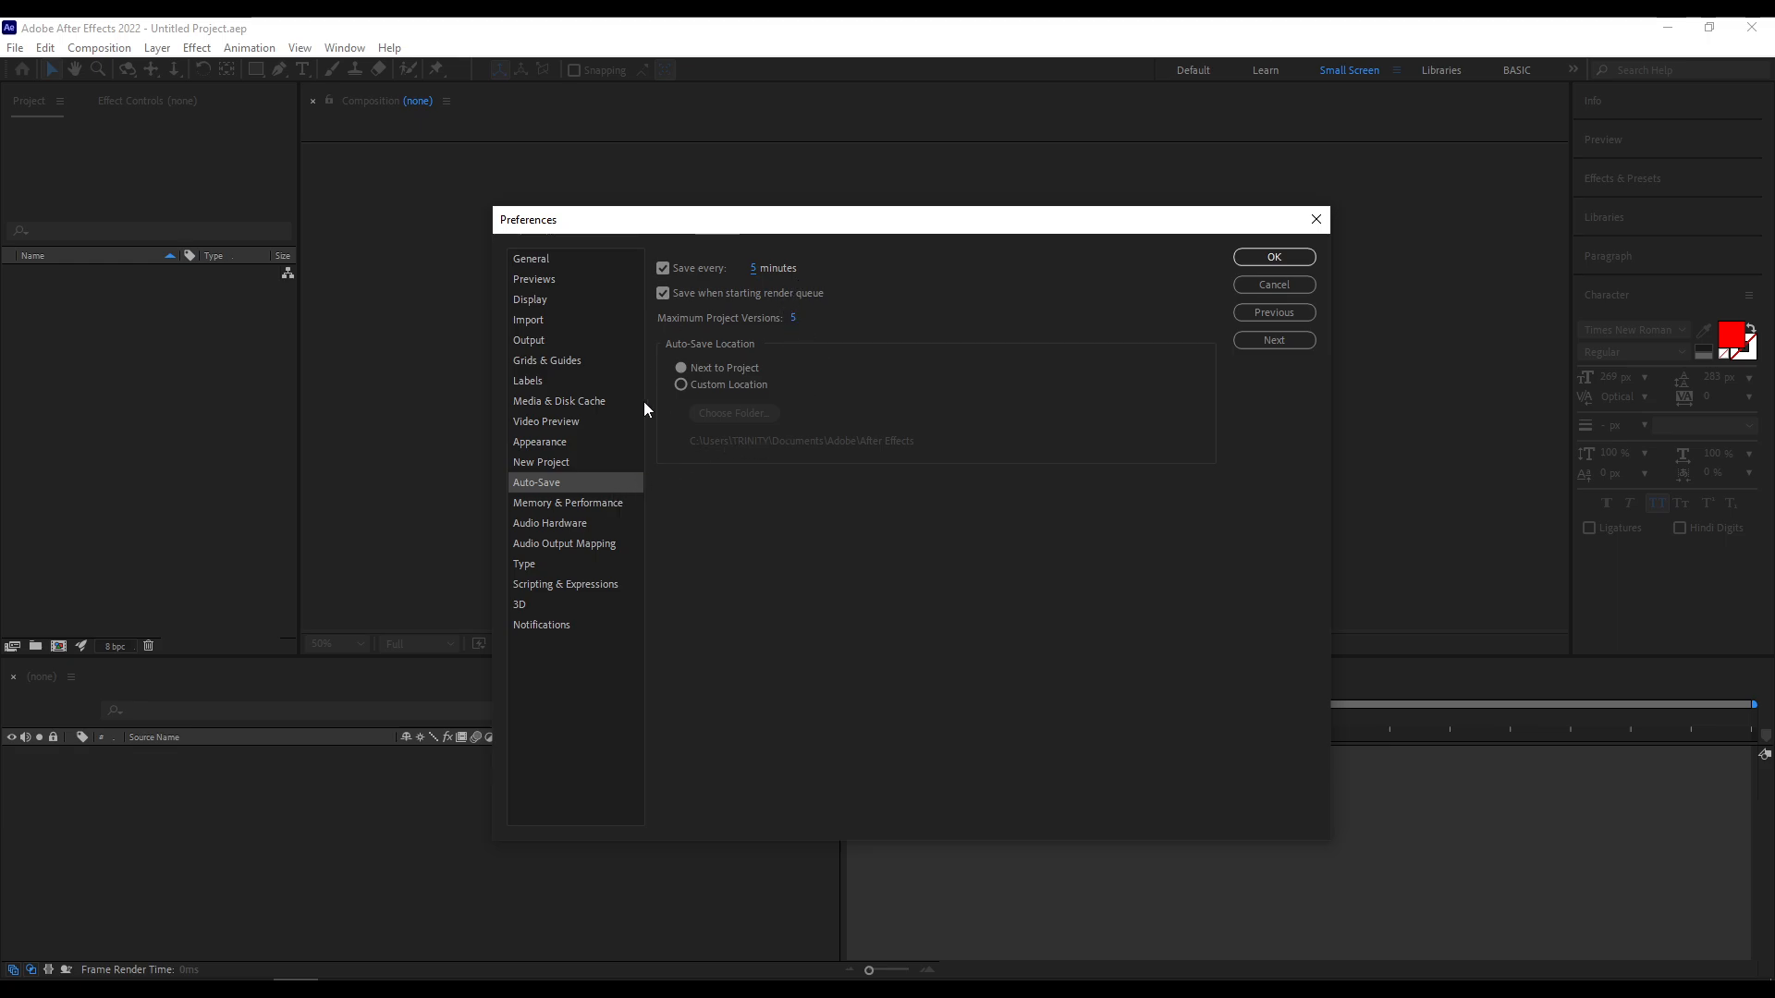
Step: Set the RAM reserved for other applications to 5 GB in the memory preferences
left_click(593, 503)
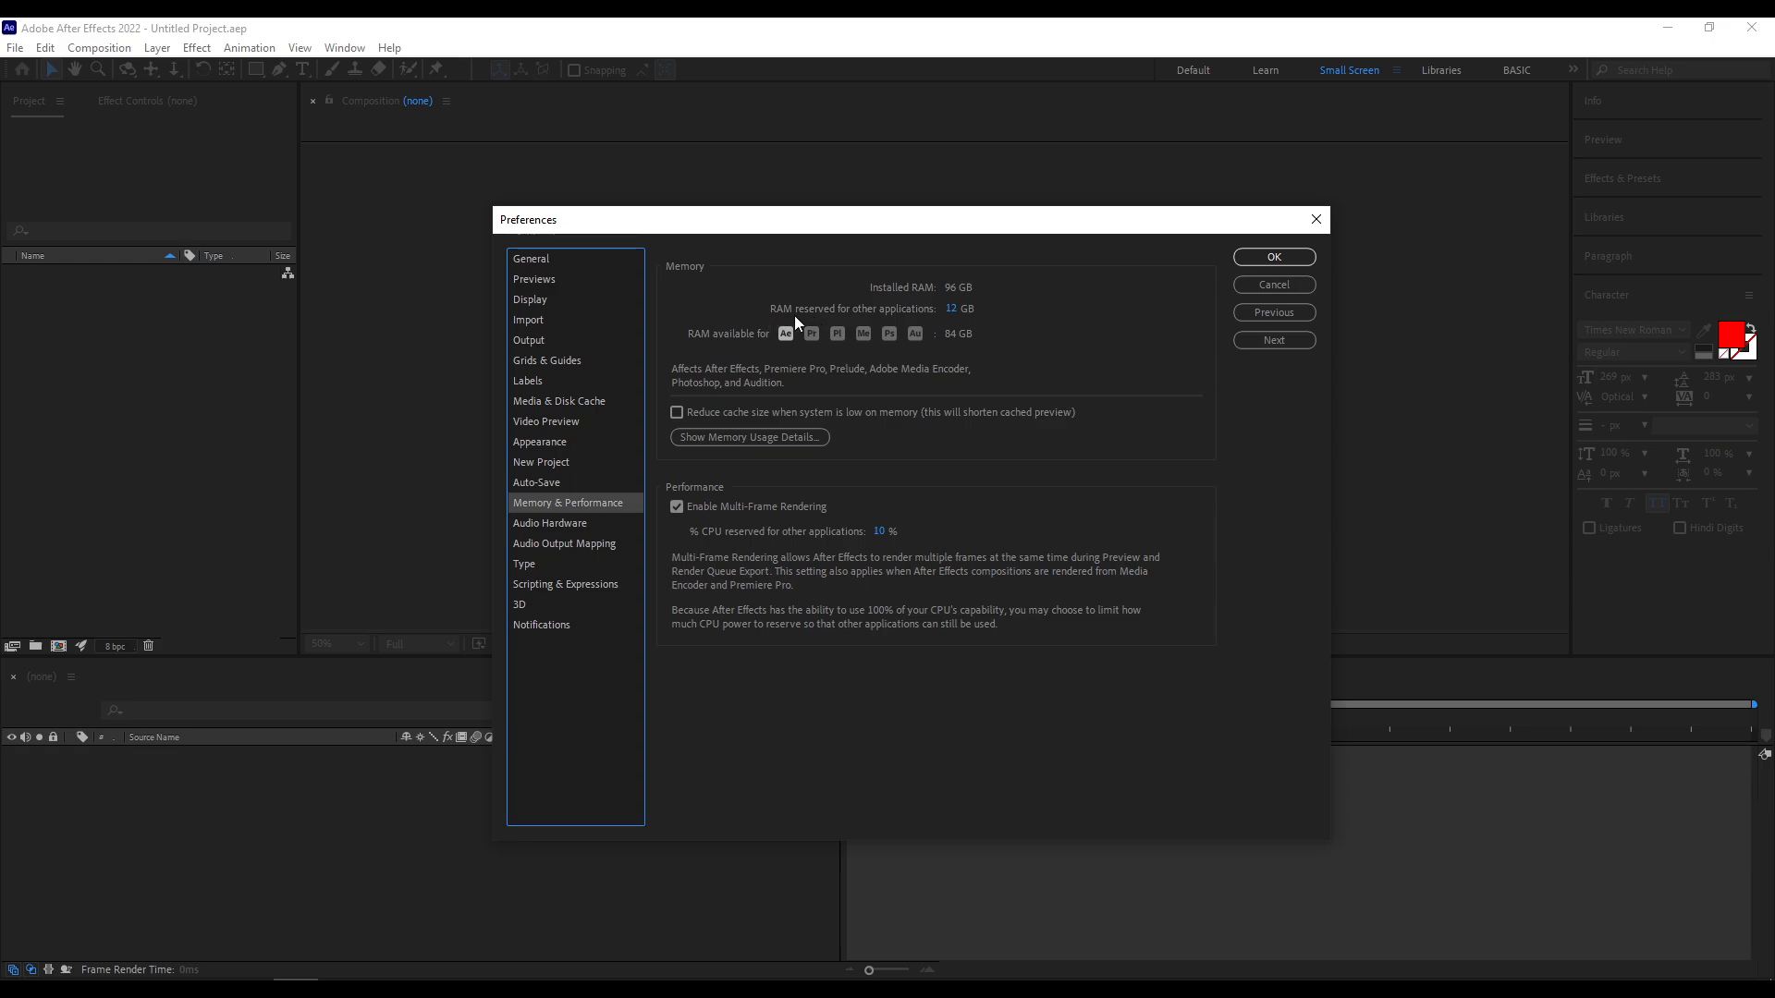
left_click(949, 309)
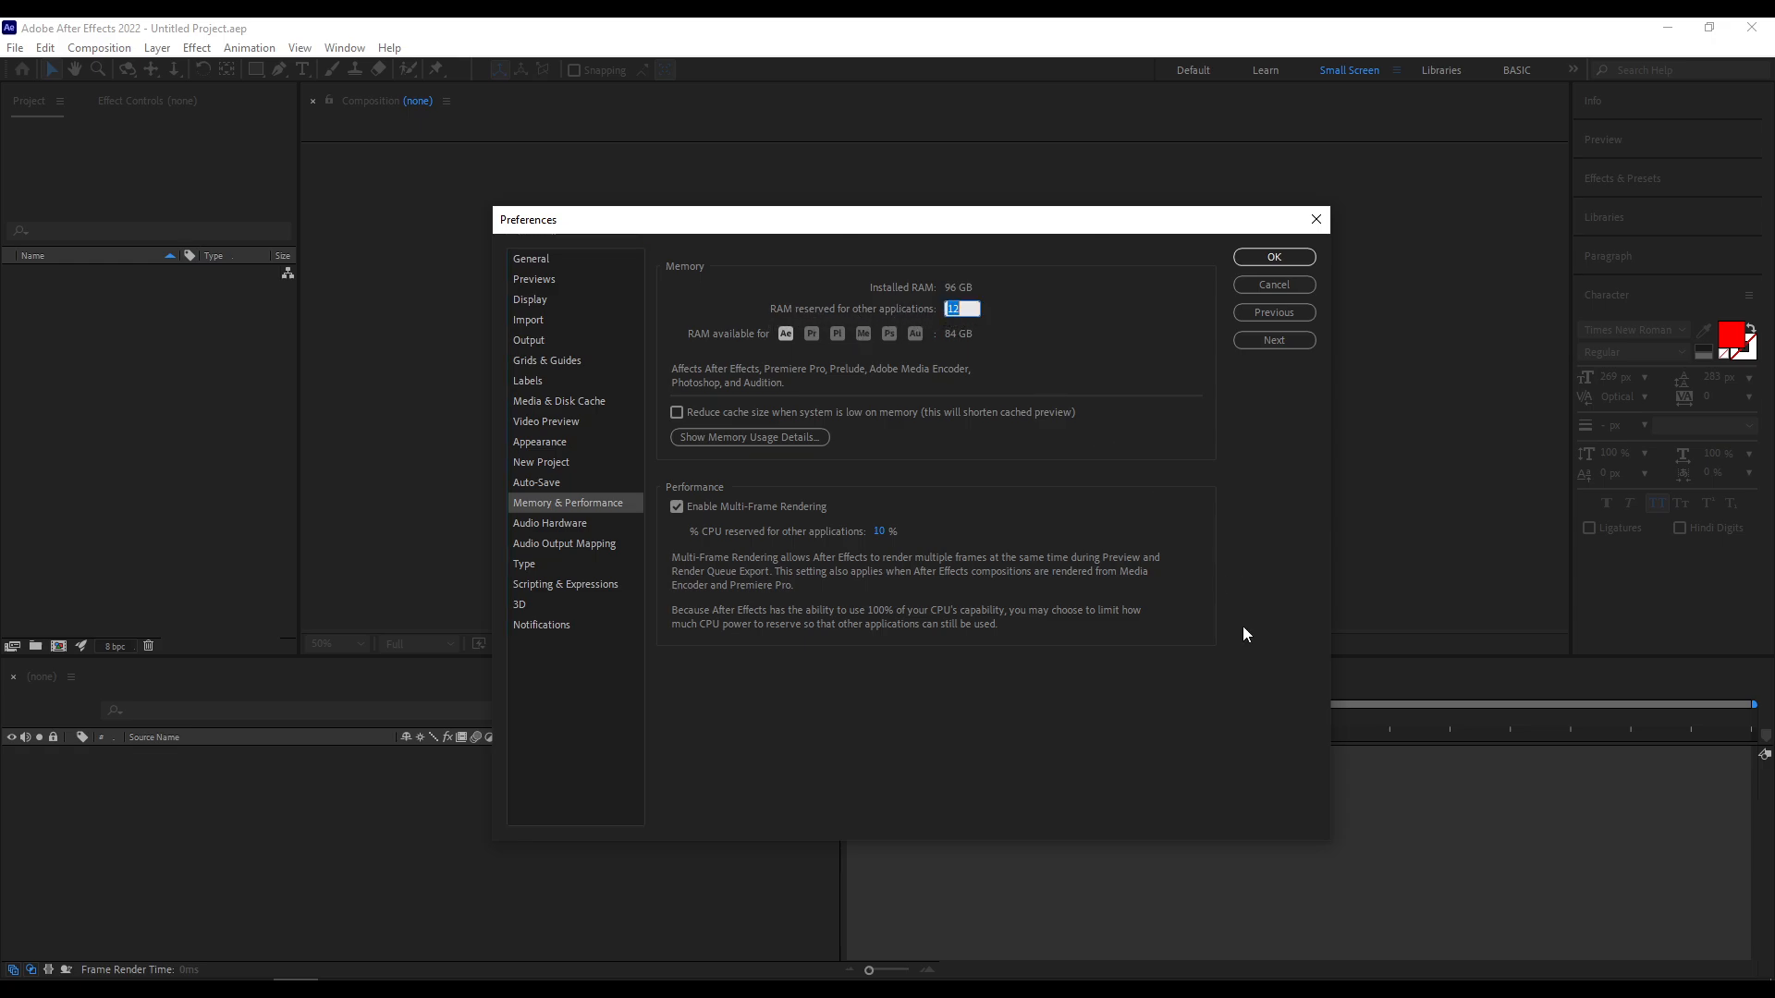
type("5")
key("Return")
key("Return")
Step: Review the audio, type, scripting and expressions, 3D and notification preferences, and apply all preference changes
left_click(611, 523)
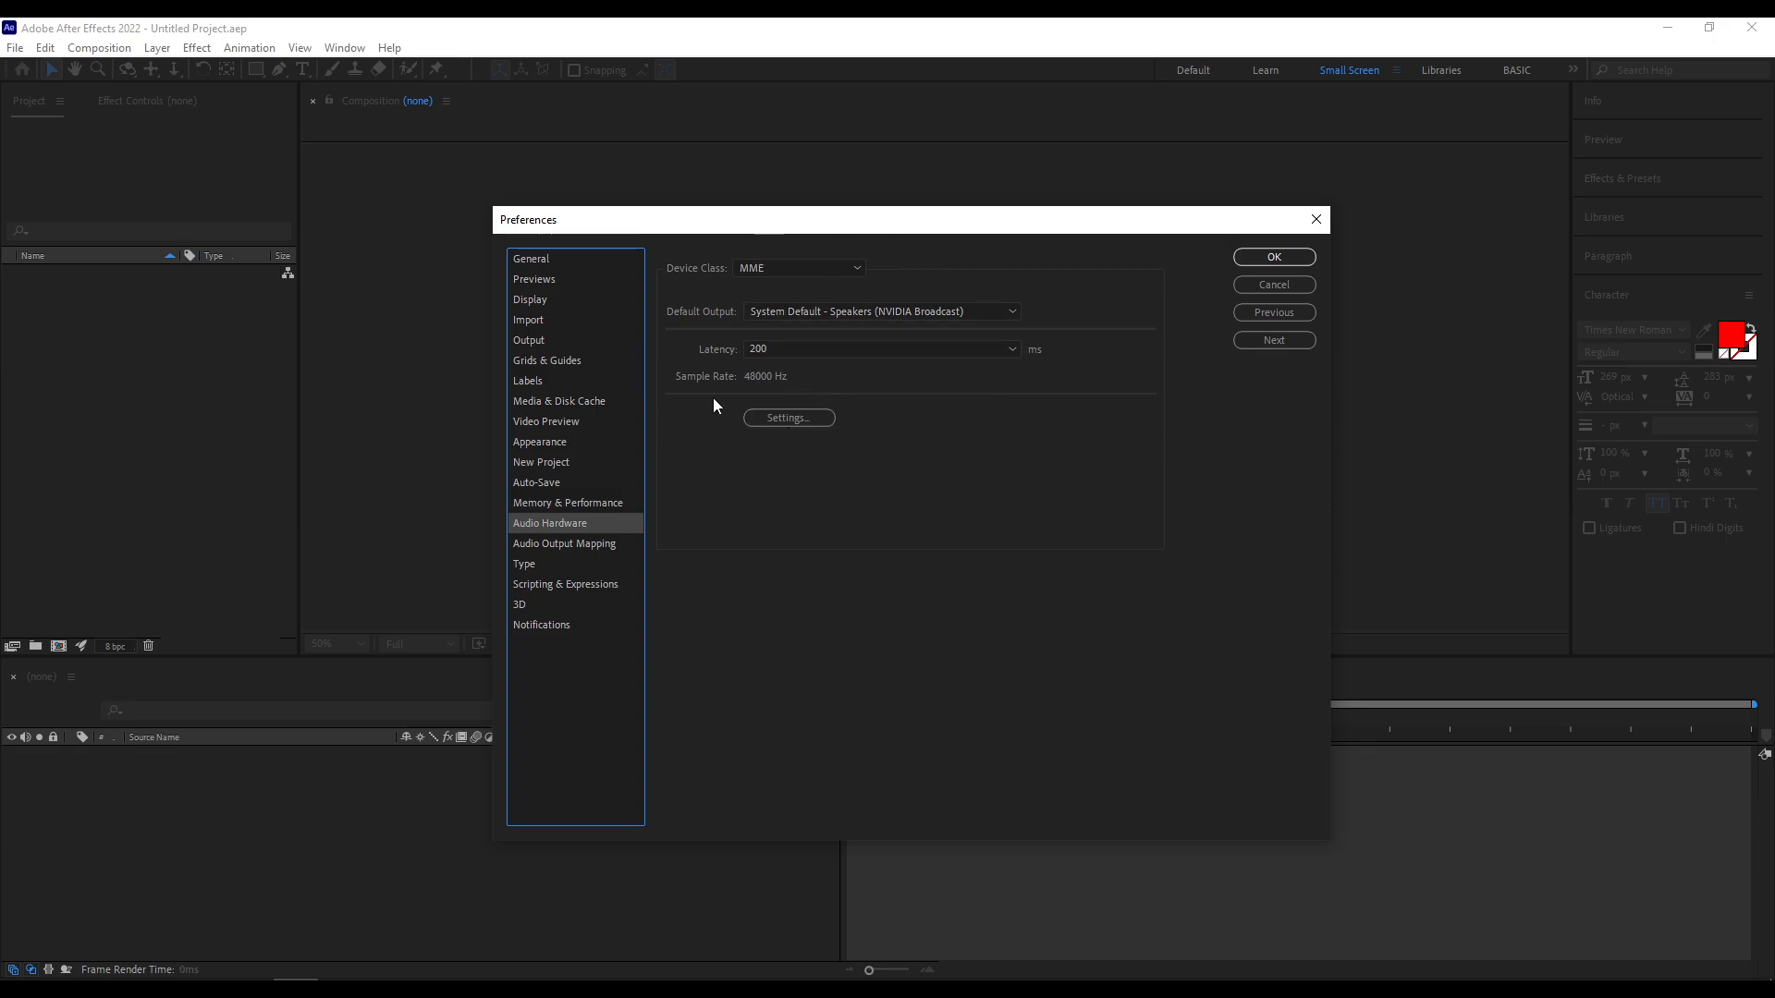
left_click(632, 547)
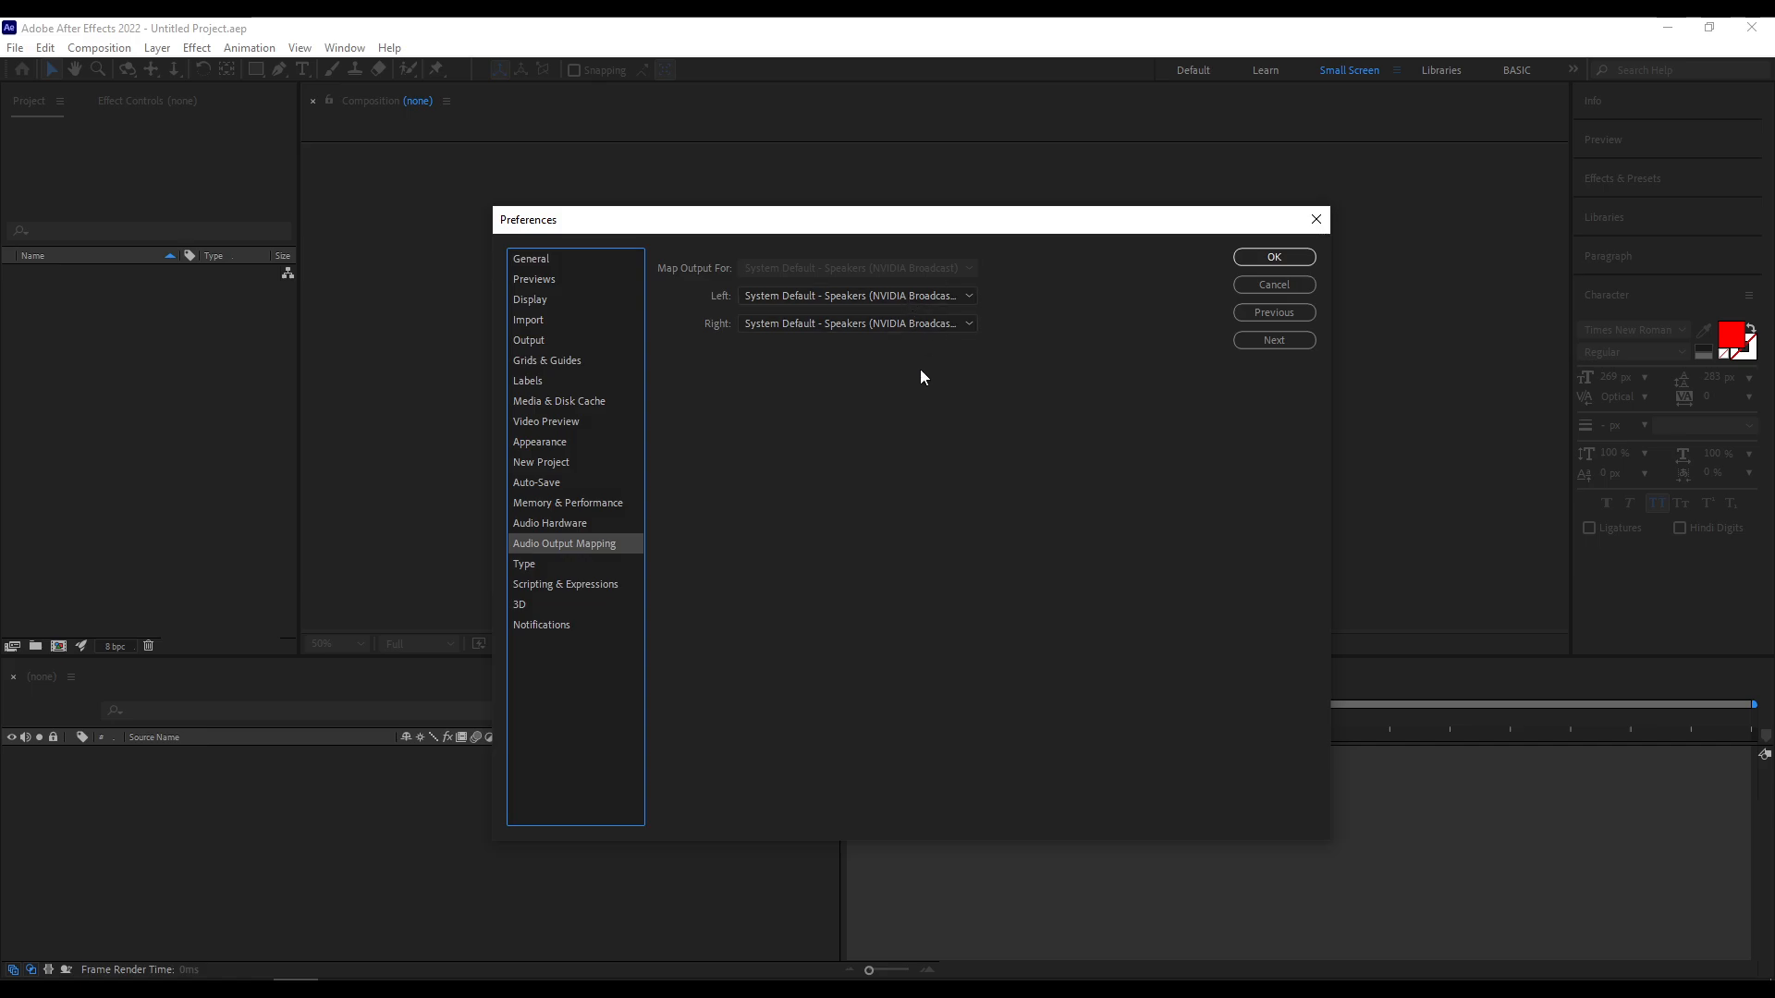
left_click(546, 564)
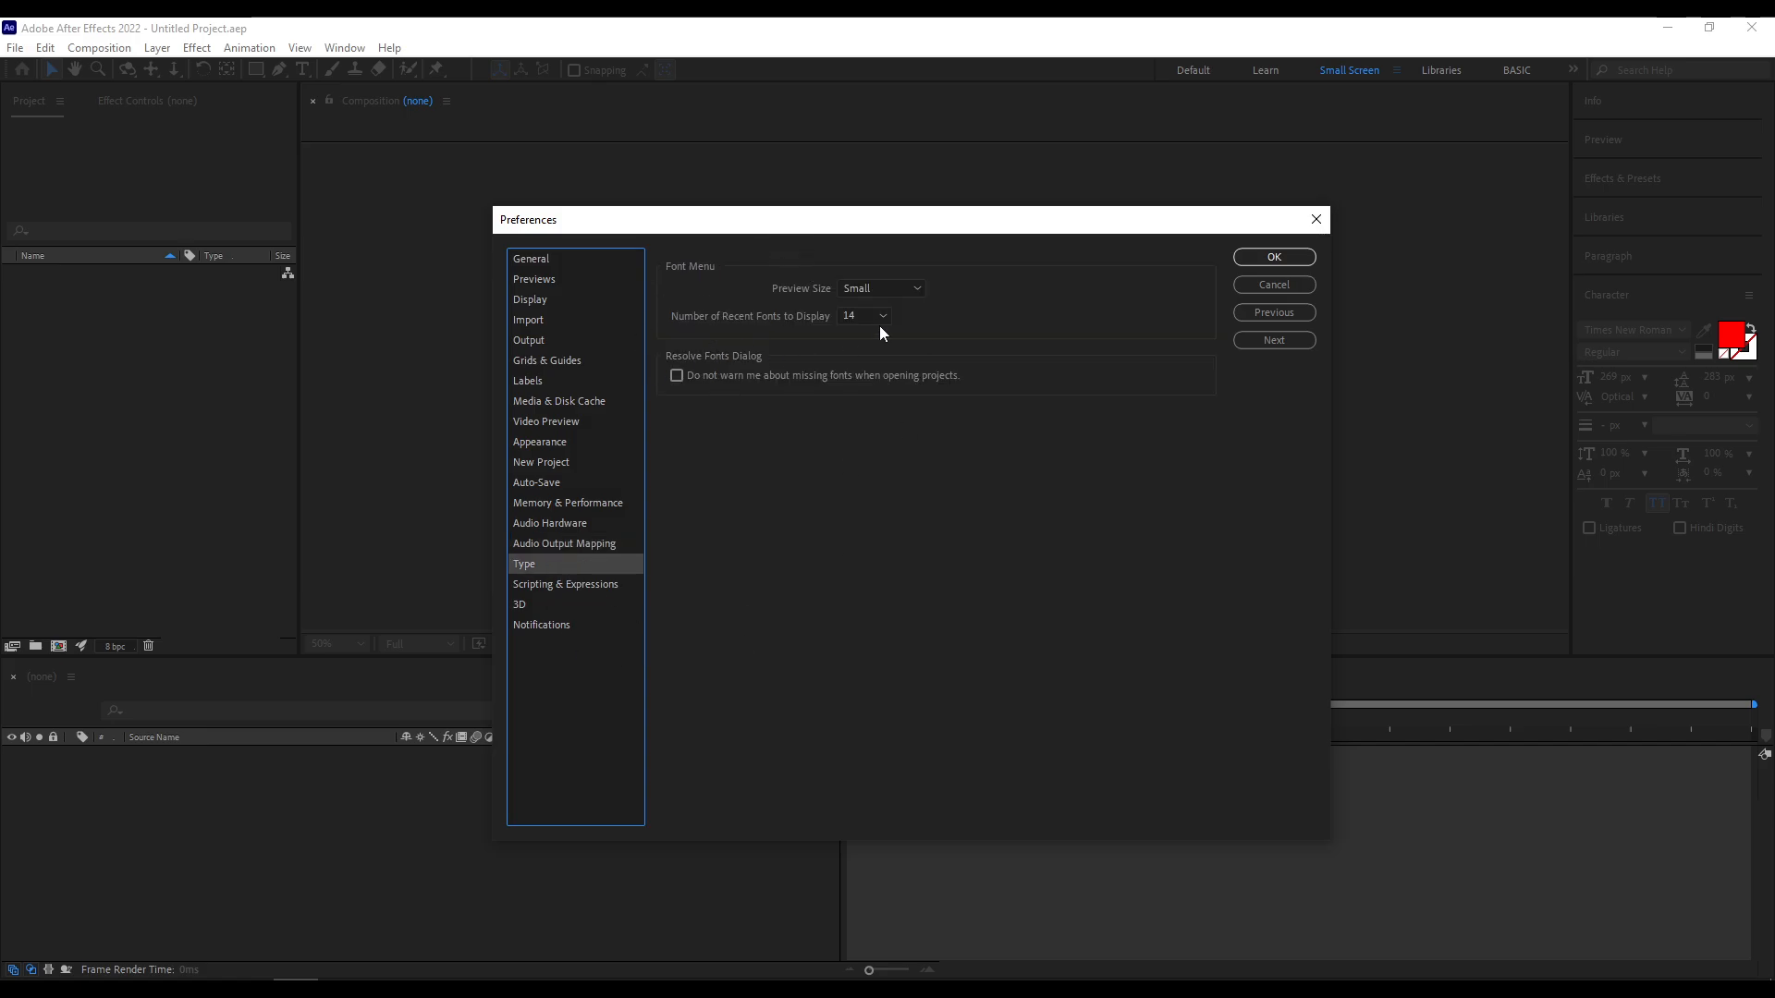
key("Down")
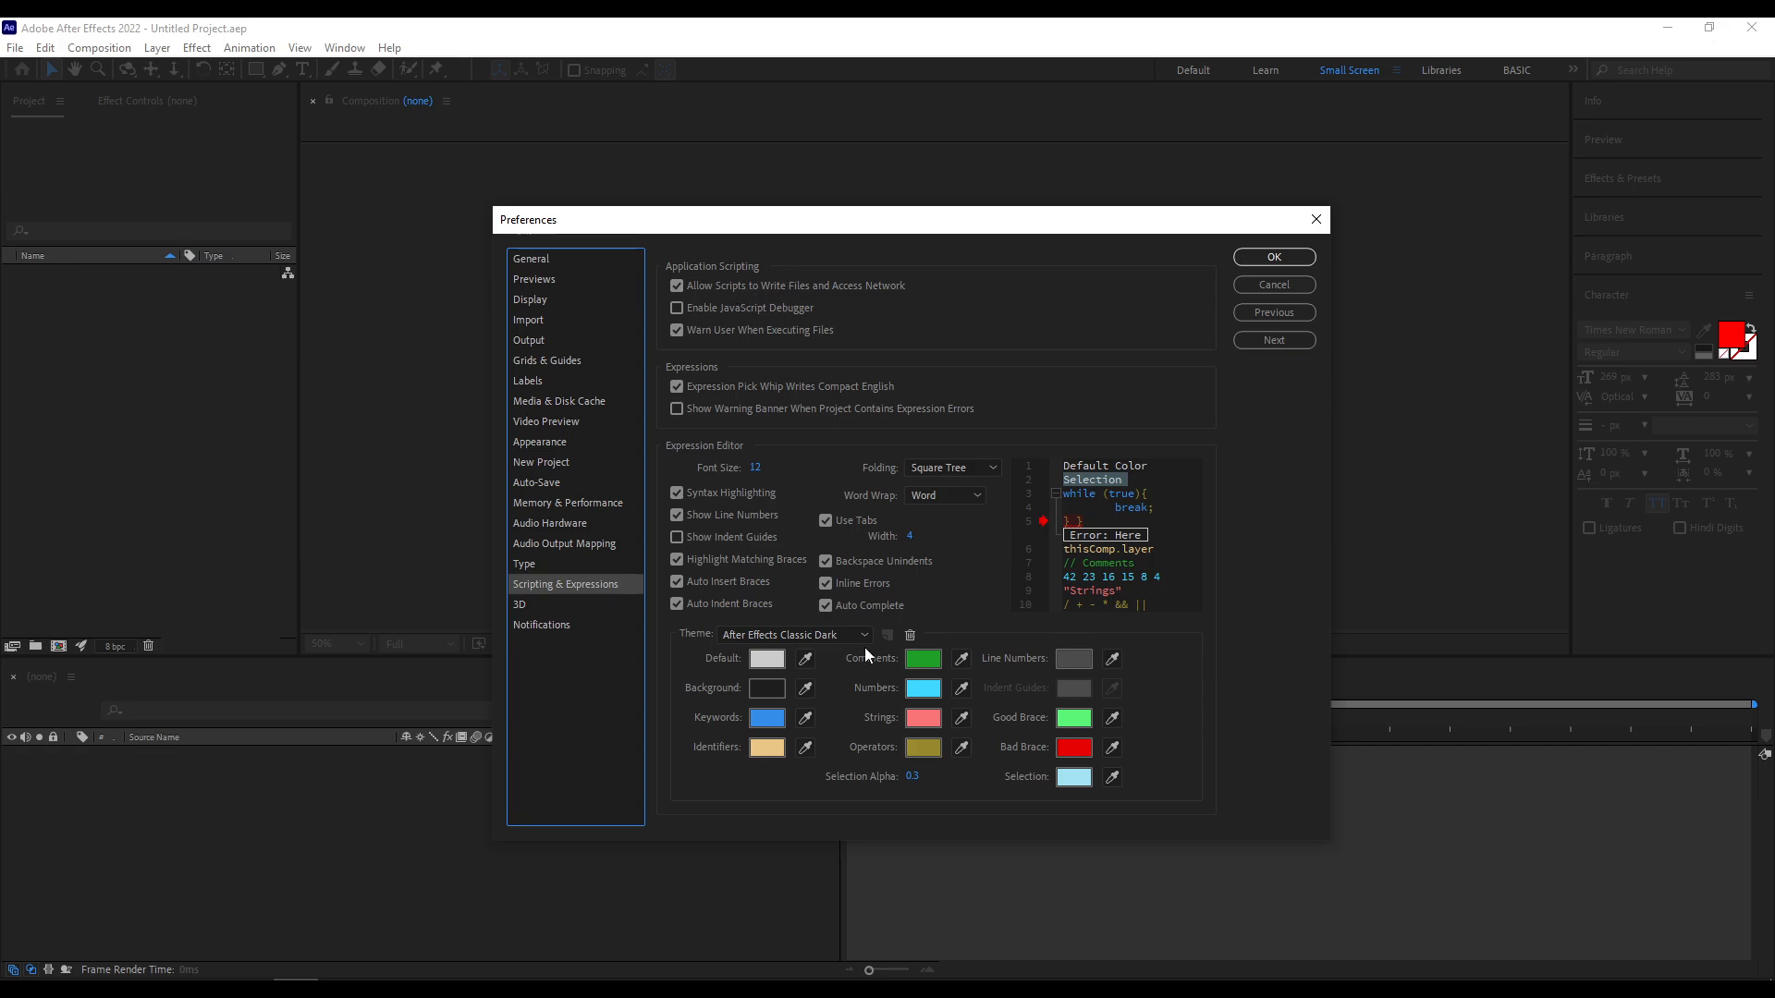
left_click(588, 620)
left_click(586, 603)
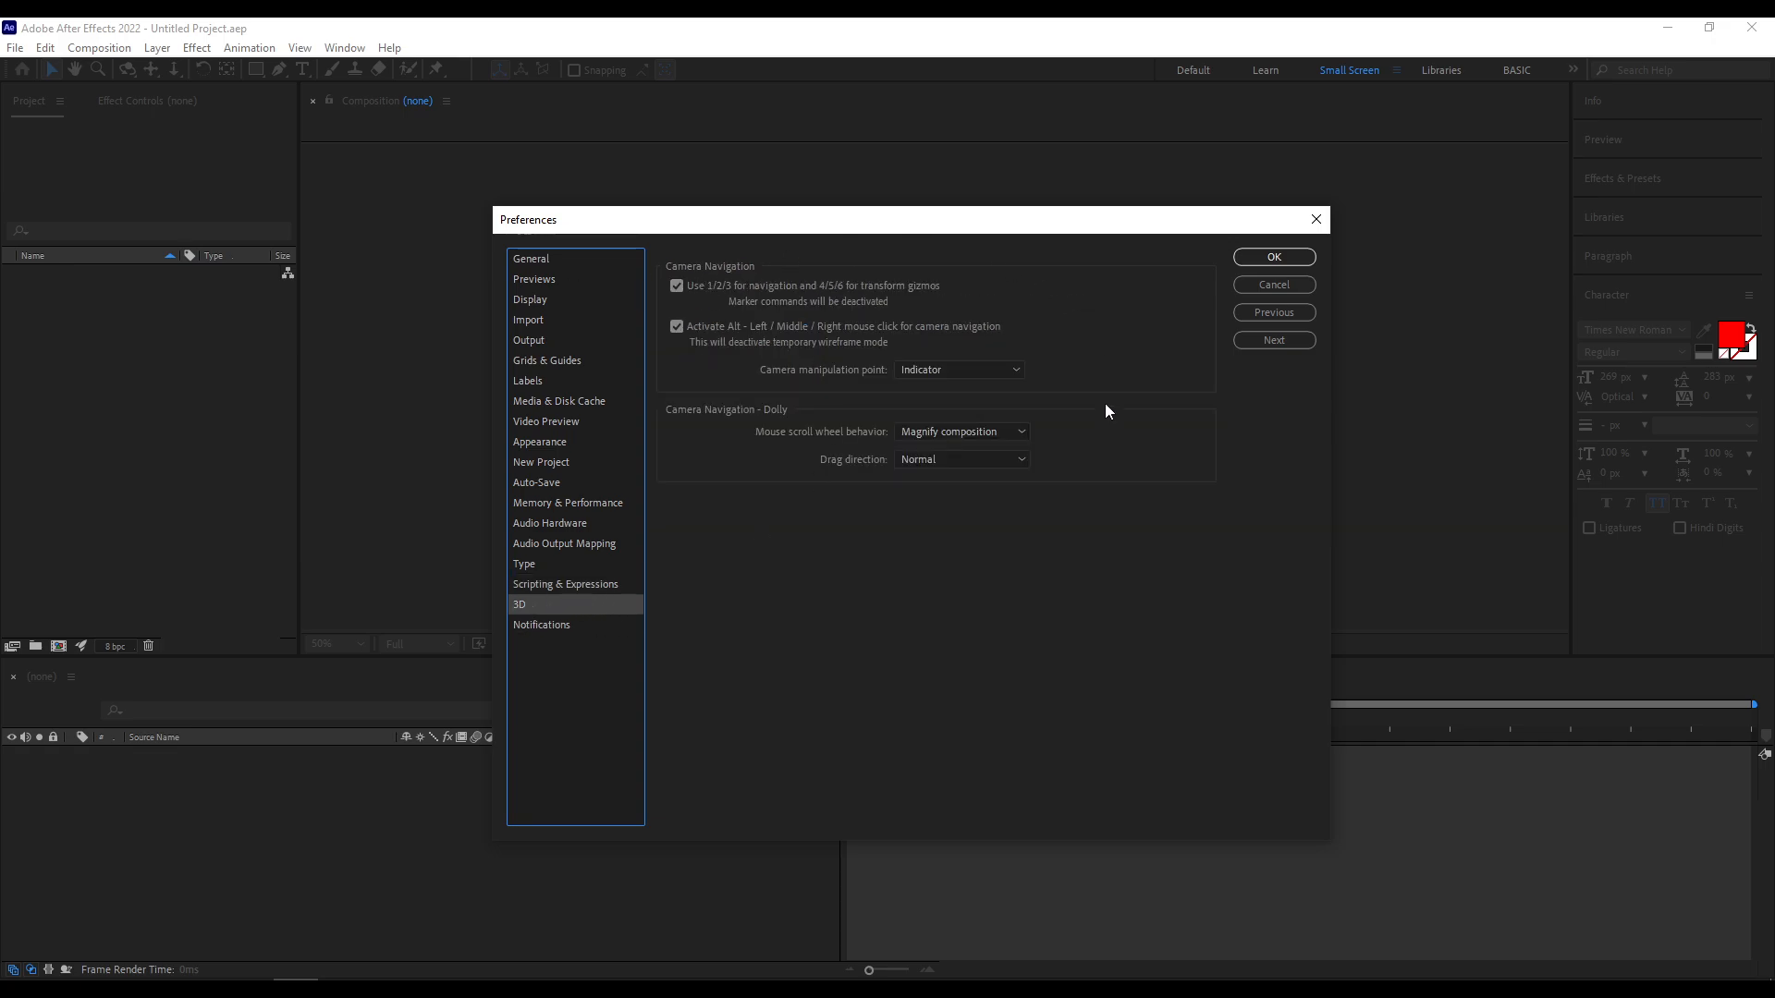
left_click(605, 625)
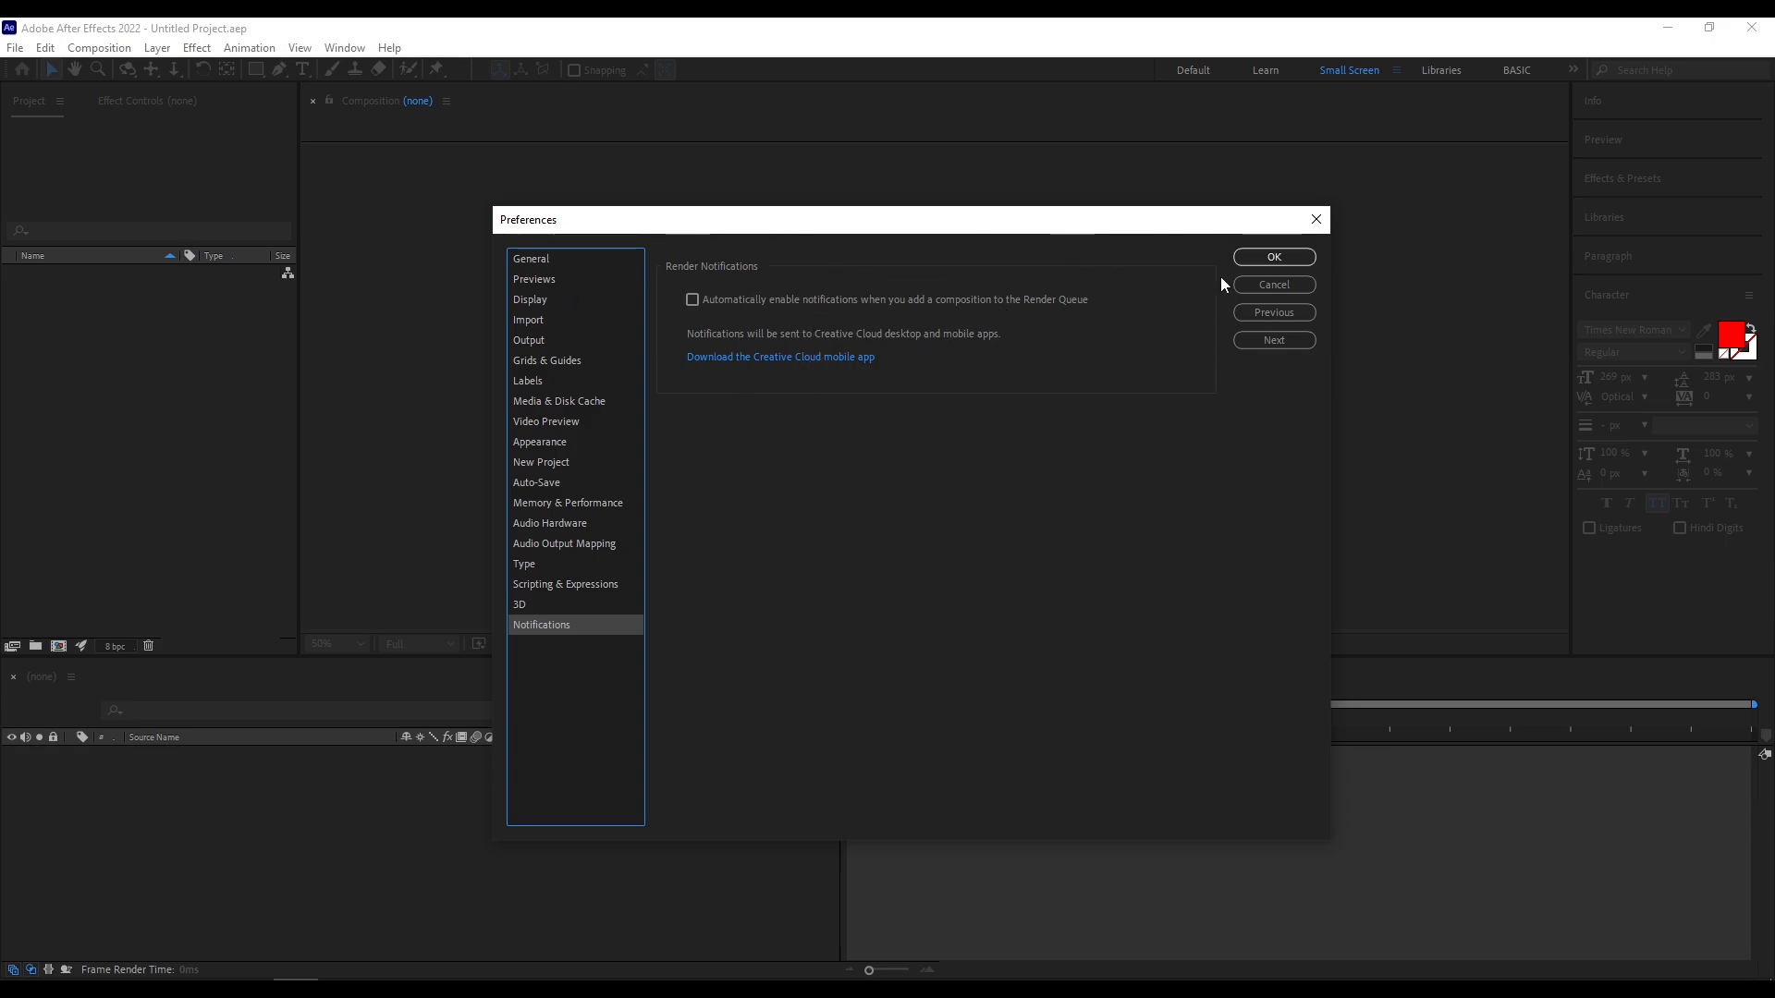
left_click(1276, 257)
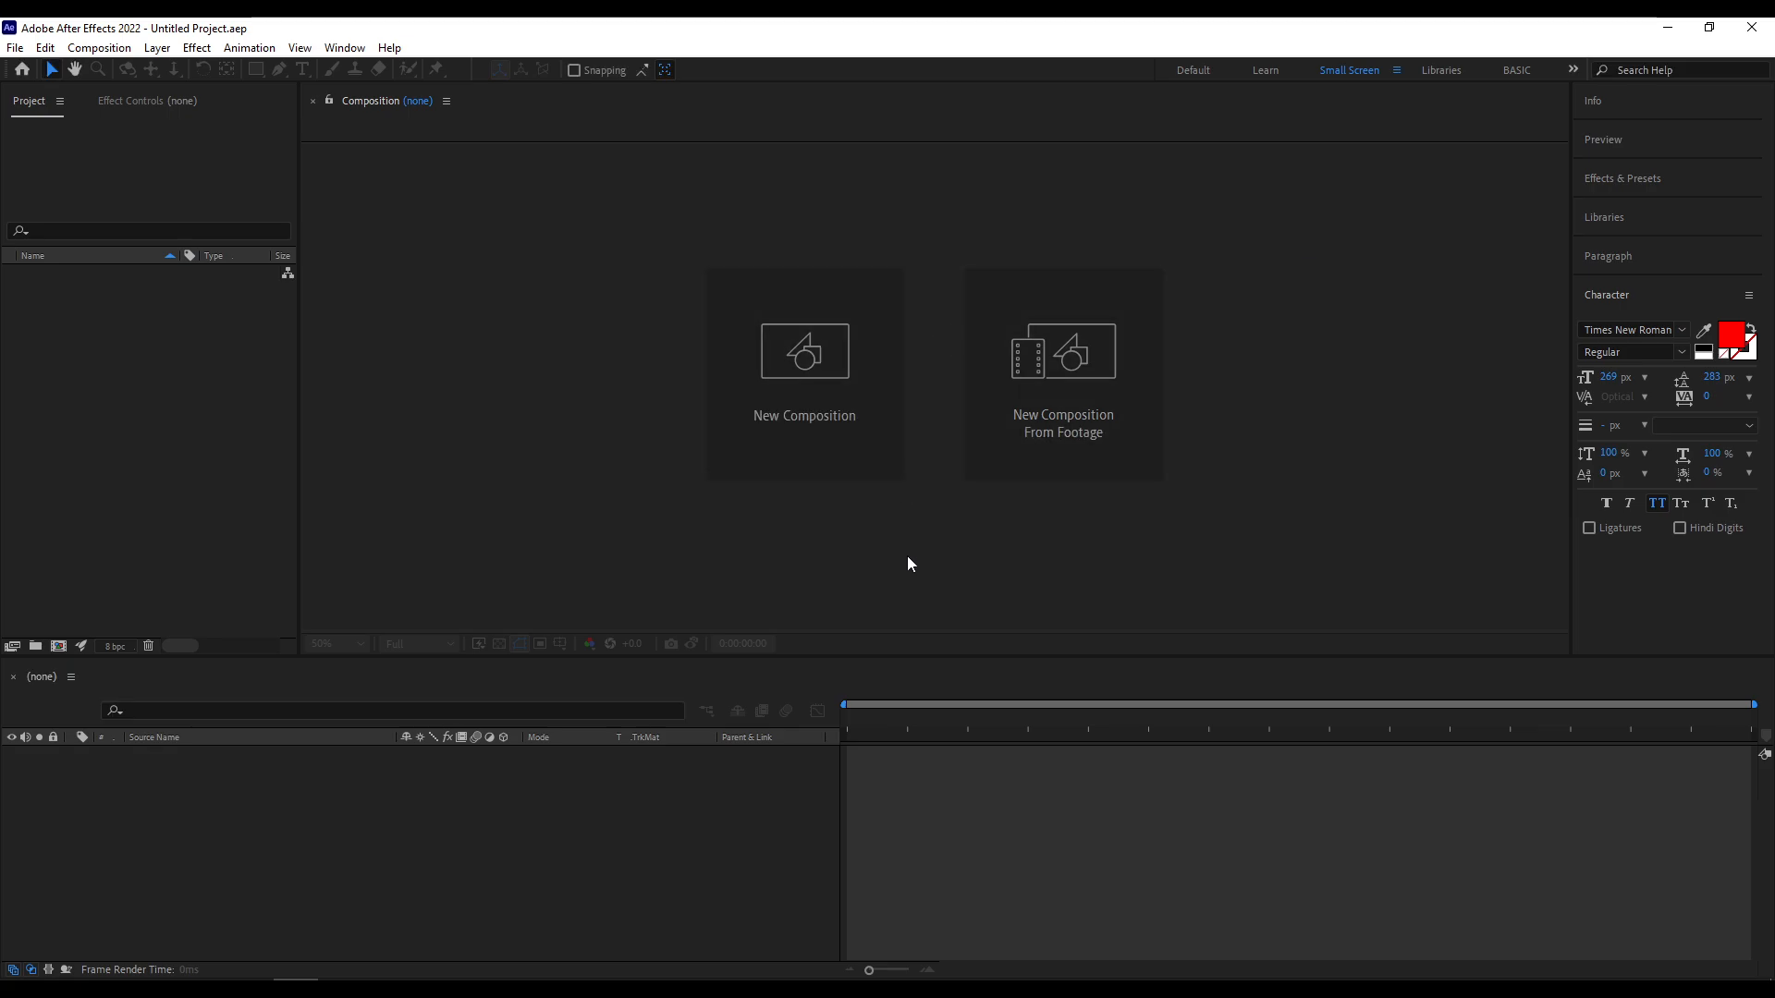